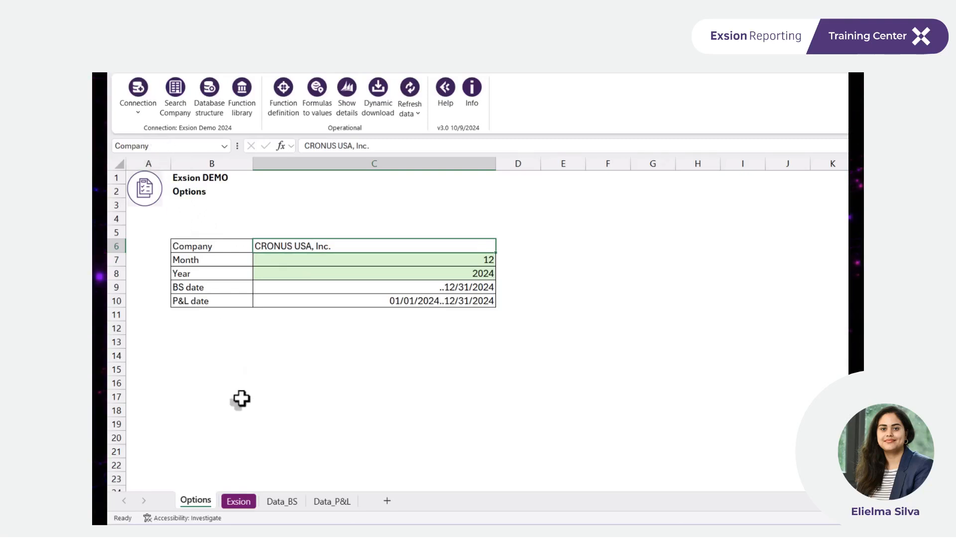
# Try out the Company named range with the formula =Company in cell G9 of the Exsion sheet and clear the cell again
pyautogui.click(238, 502)
pyautogui.click(547, 268)
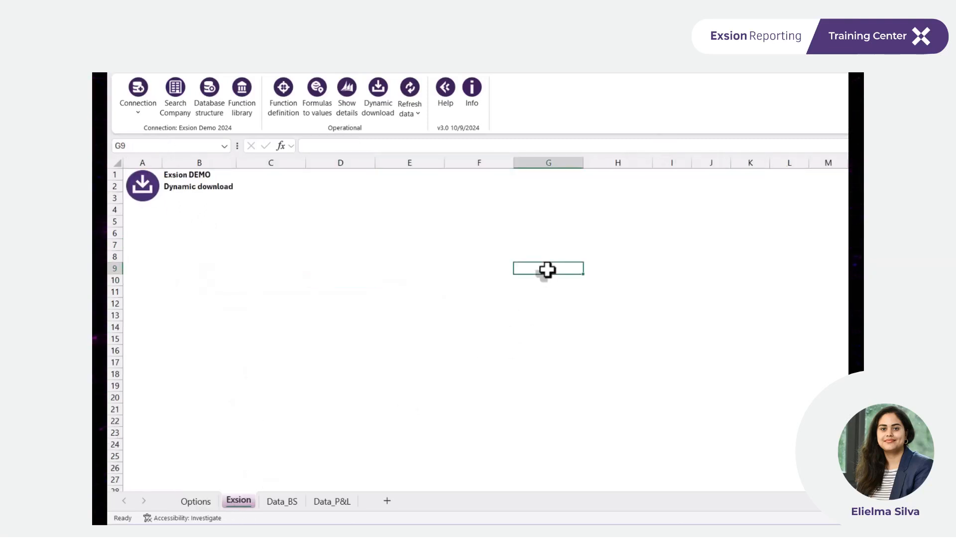
pyautogui.write('=company()')
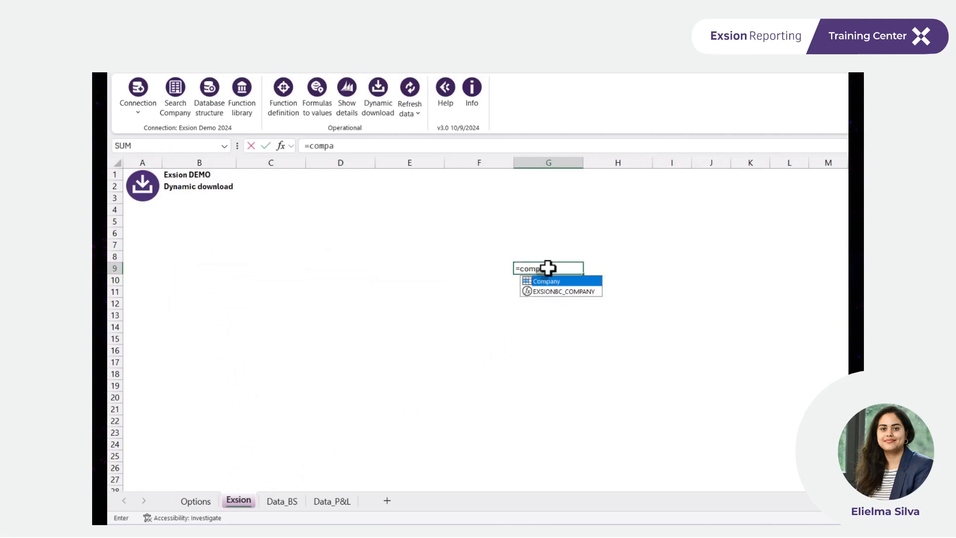
pyautogui.press('Return')
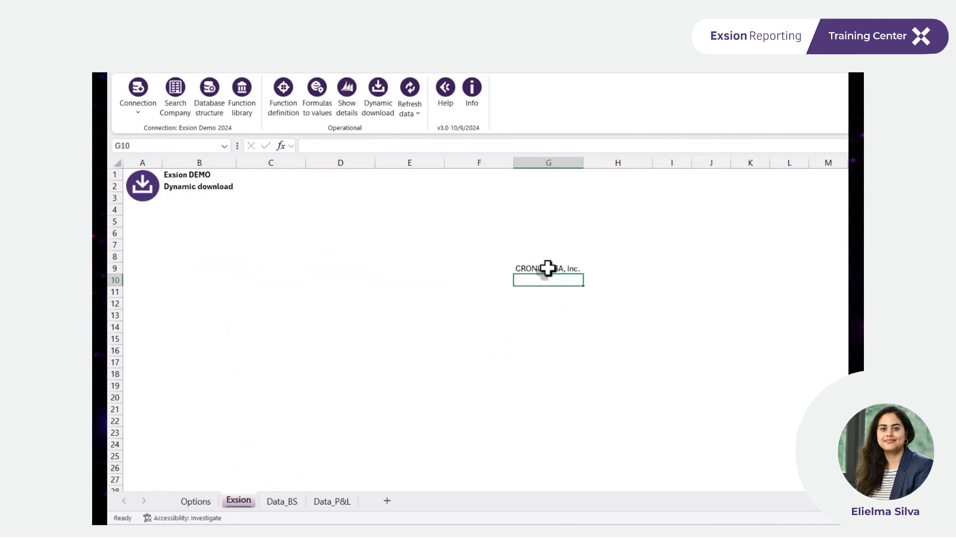
pyautogui.click(567, 267)
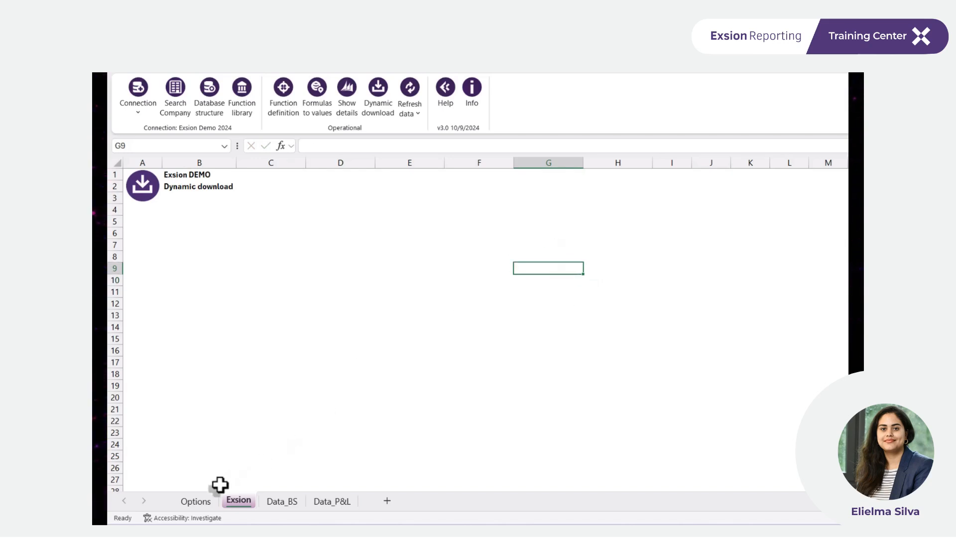
pyautogui.click(205, 499)
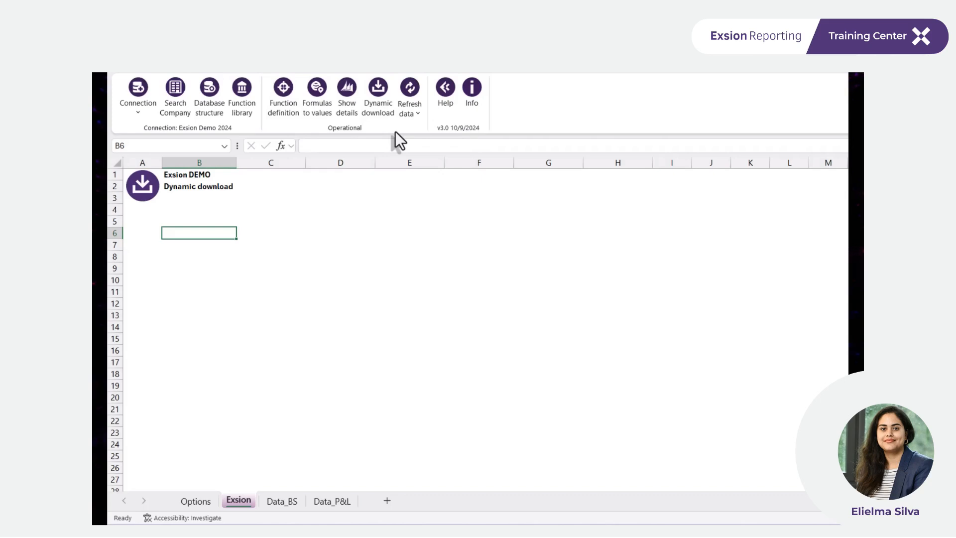
# Start a dynamic download in cell B6 of the Exsion sheet and select the G/L Account table in the table list
pyautogui.click(377, 103)
pyautogui.moveTo(381, 112); pyautogui.dragTo(275, 144)
pyautogui.click(265, 205)
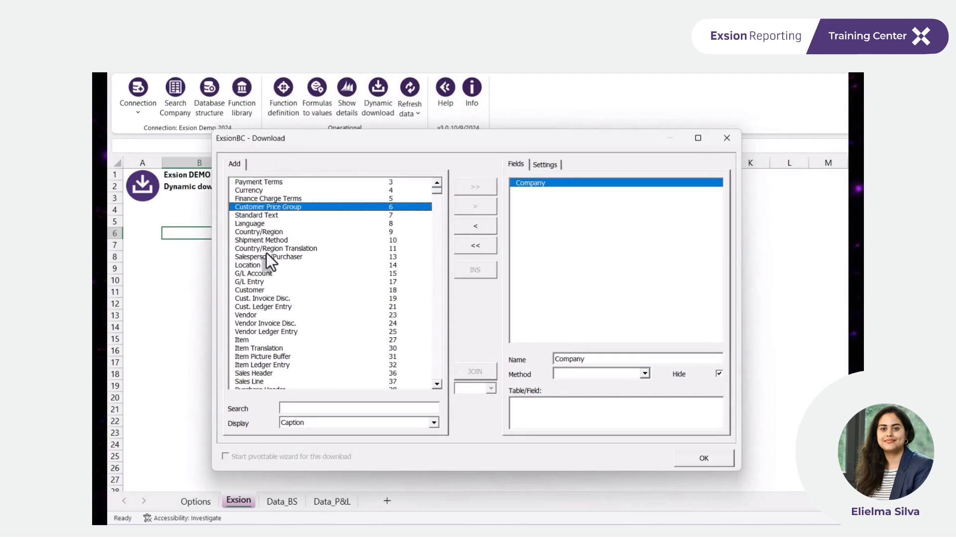
pyautogui.click(267, 255)
pyautogui.click(271, 275)
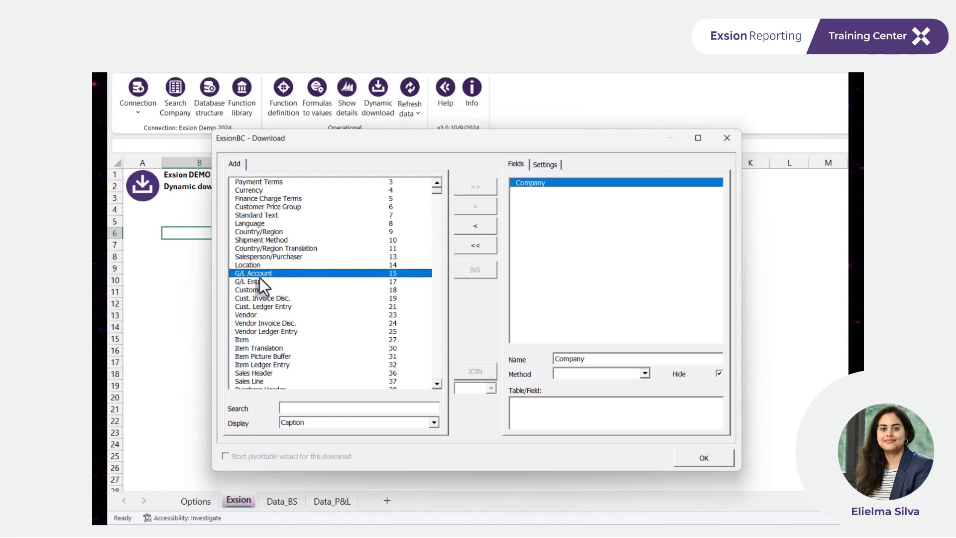
# Search the download's table list for "acco" and clear the search text
pyautogui.click(293, 407)
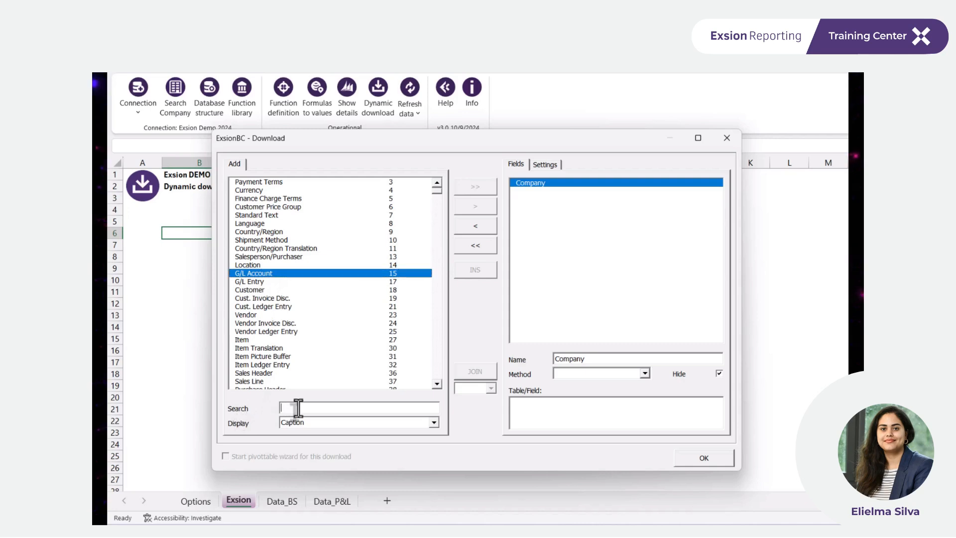
pyautogui.write('accoun')
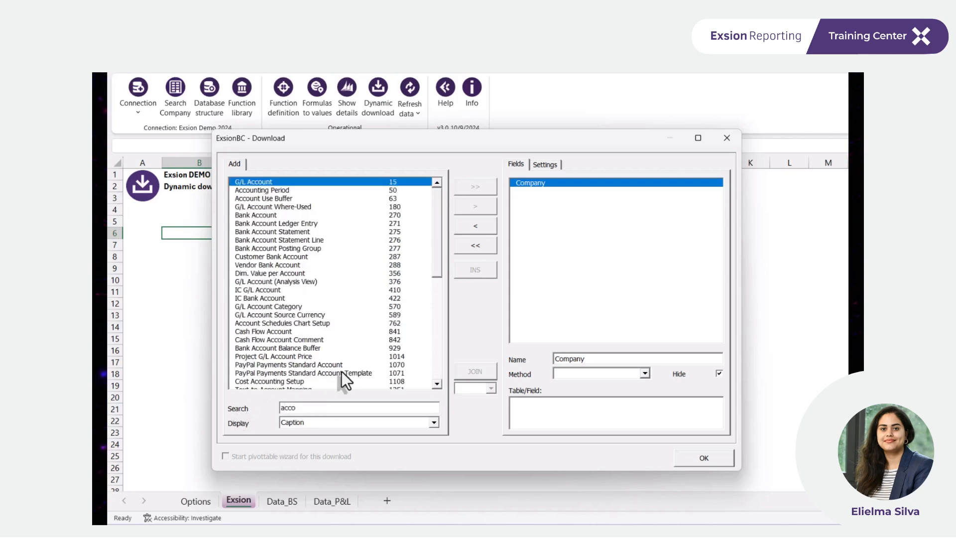
pyautogui.press('BackSpace')
pyautogui.press('BackSpace')
pyautogui.press('BackSpace')
pyautogui.press('BackSpace')
pyautogui.press('BackSpace')
pyautogui.press('BackSpace')
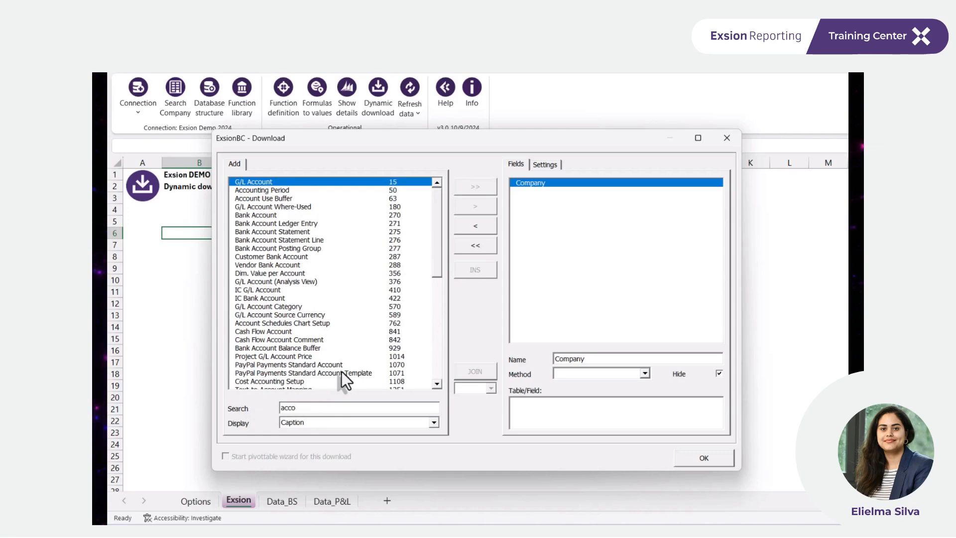
# Search the table list for number 15 and open the fields of the G/L Account table
pyautogui.write('15')
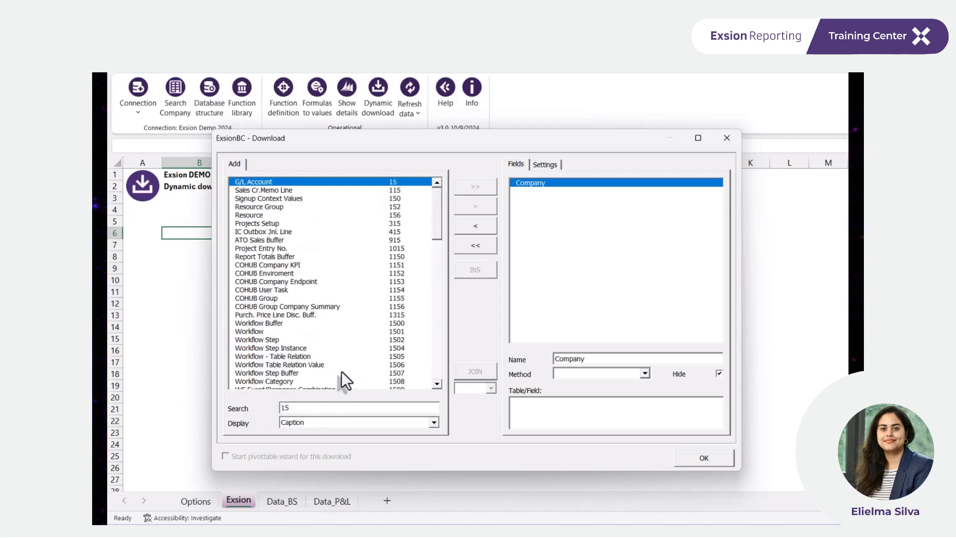
pyautogui.doubleClick(264, 184)
pyautogui.click(267, 166)
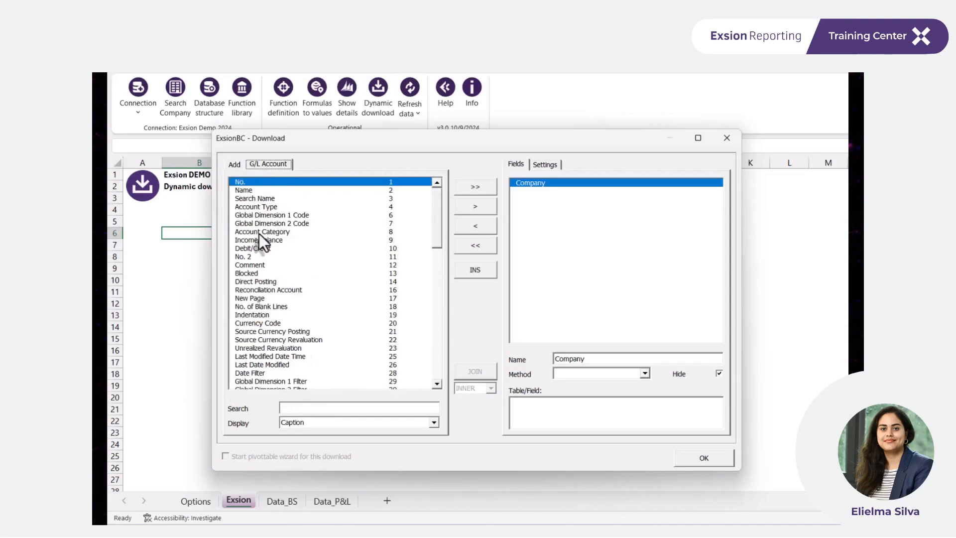
# Add the G/L Account fields No. and Name to the download, taking the surplus Search Name field back out
pyautogui.doubleClick(253, 182)
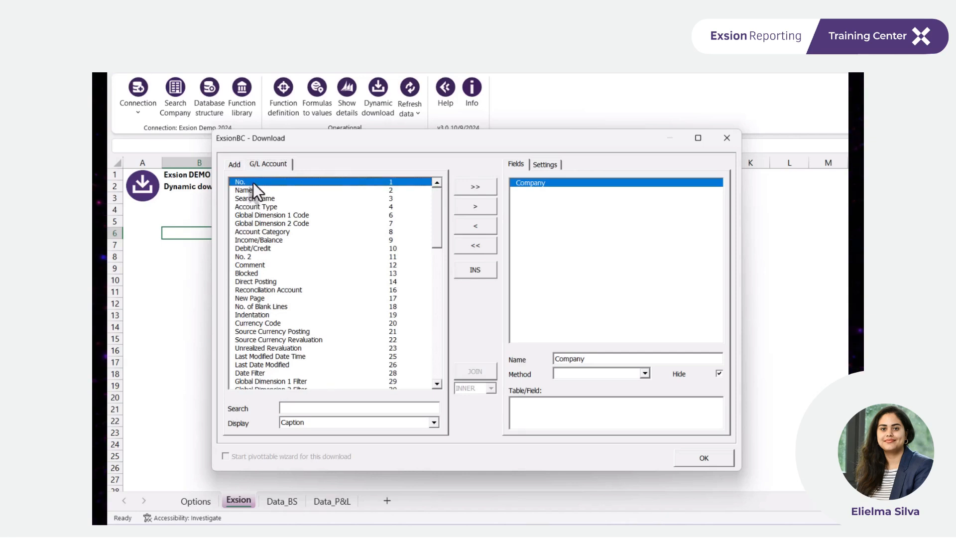
pyautogui.click(474, 211)
pyautogui.click(473, 209)
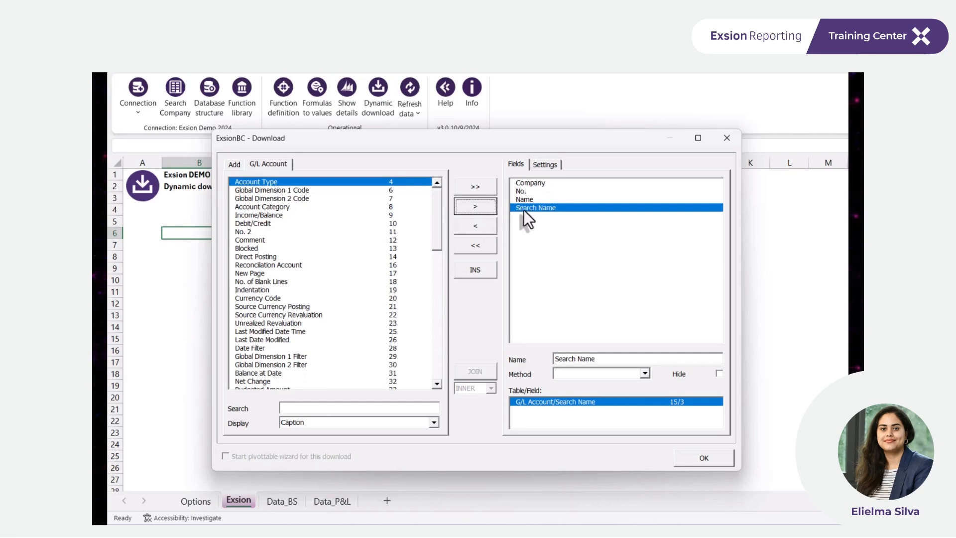
pyautogui.click(486, 225)
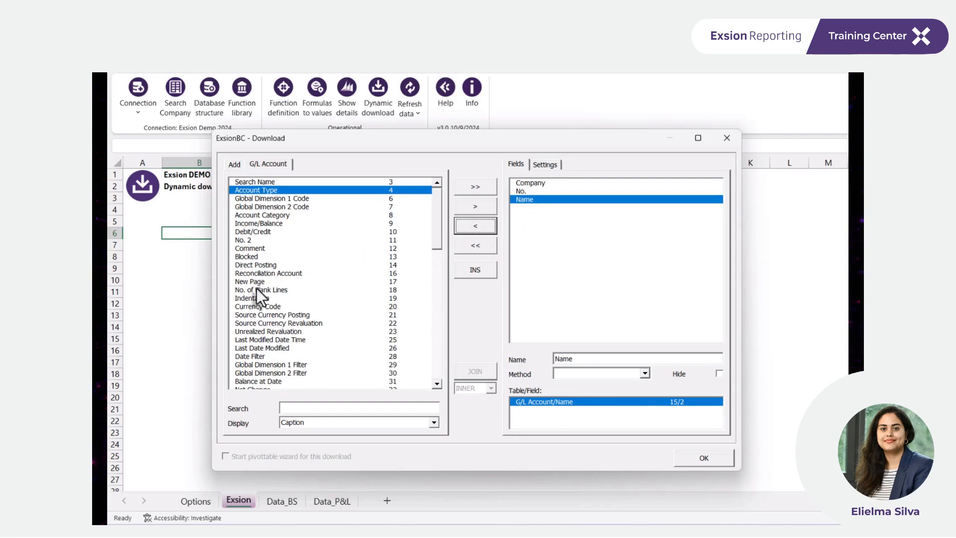
# Add the Date Filter, Balance at Date and Income/Balance fields to the download
pyautogui.doubleClick(268, 354)
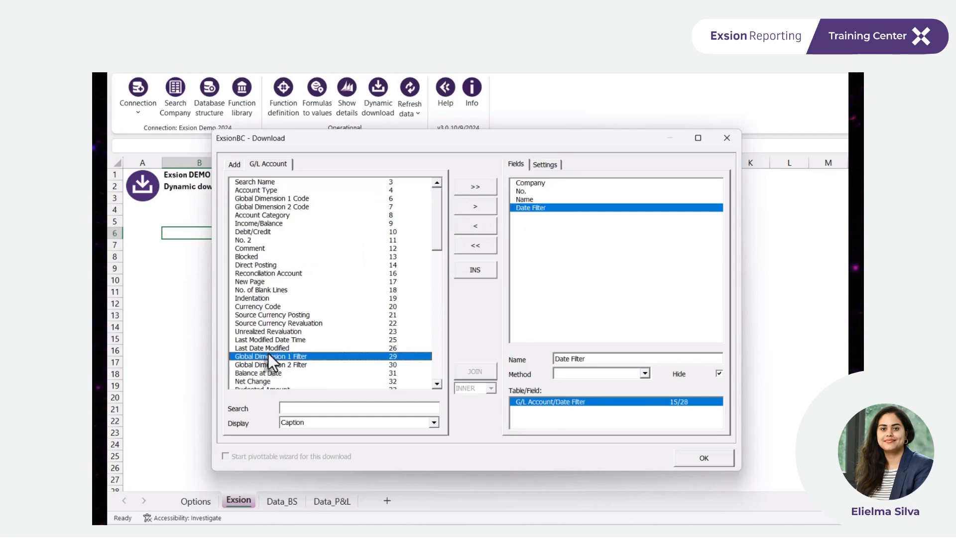
pyautogui.doubleClick(265, 371)
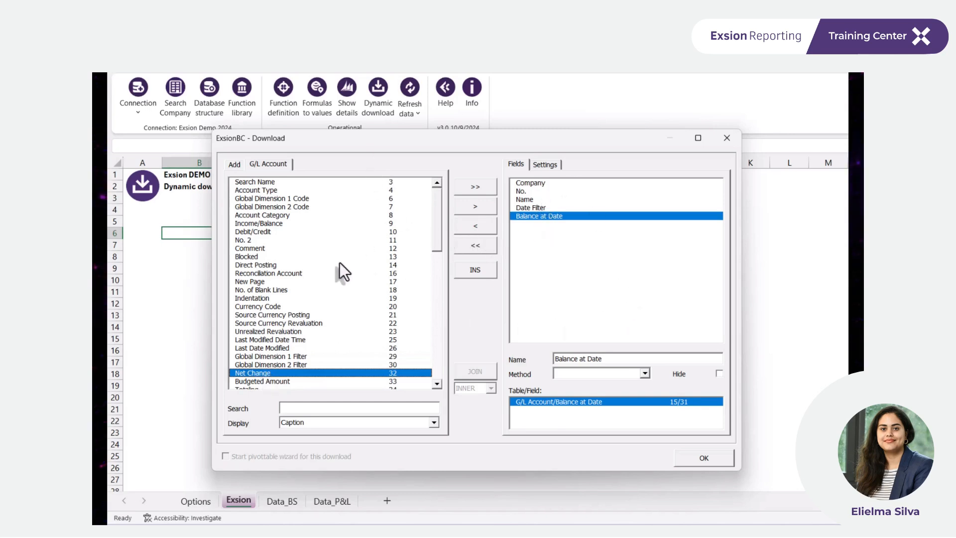
pyautogui.doubleClick(256, 224)
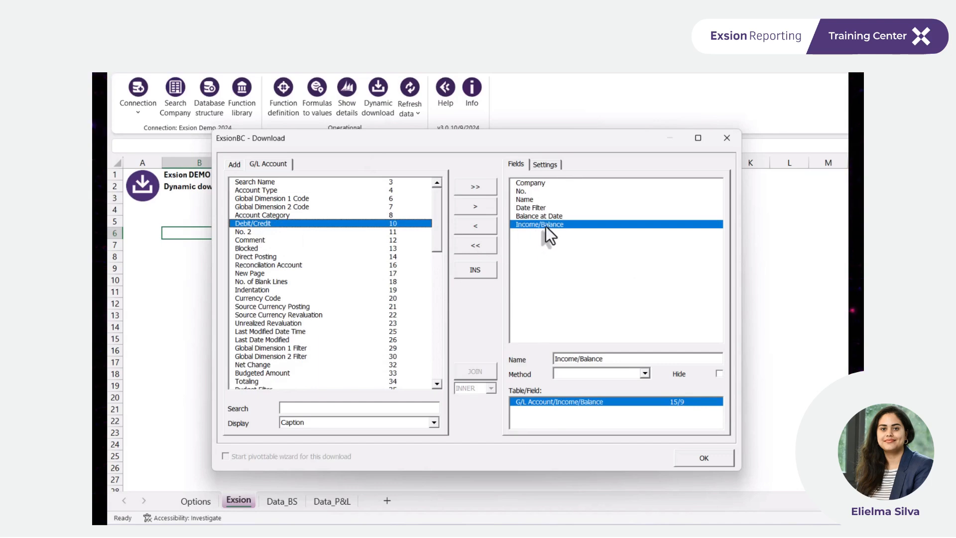
# Move the Income/Balance field directly below Name in the field order and place the download definition on the sheet
pyautogui.click(542, 201)
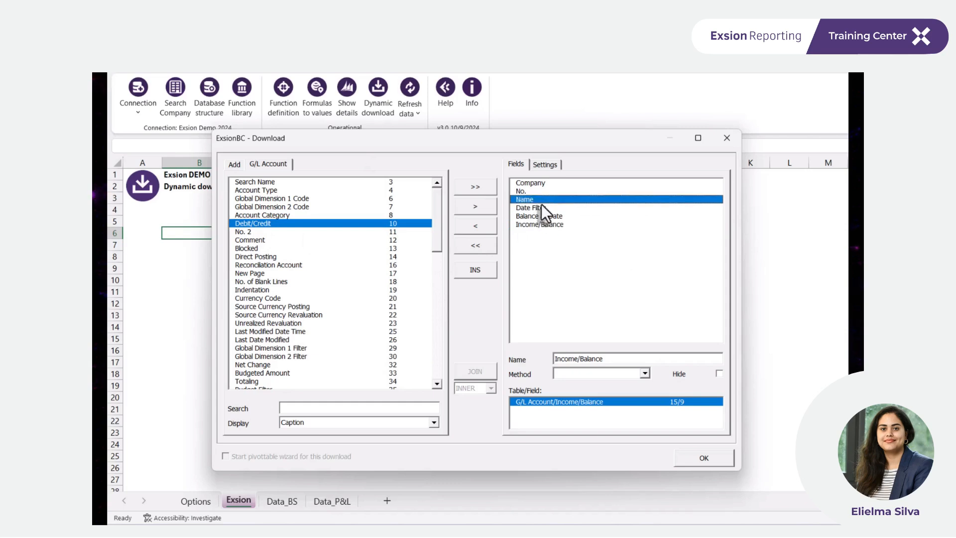
pyautogui.moveTo(539, 210); pyautogui.dragTo(537, 201)
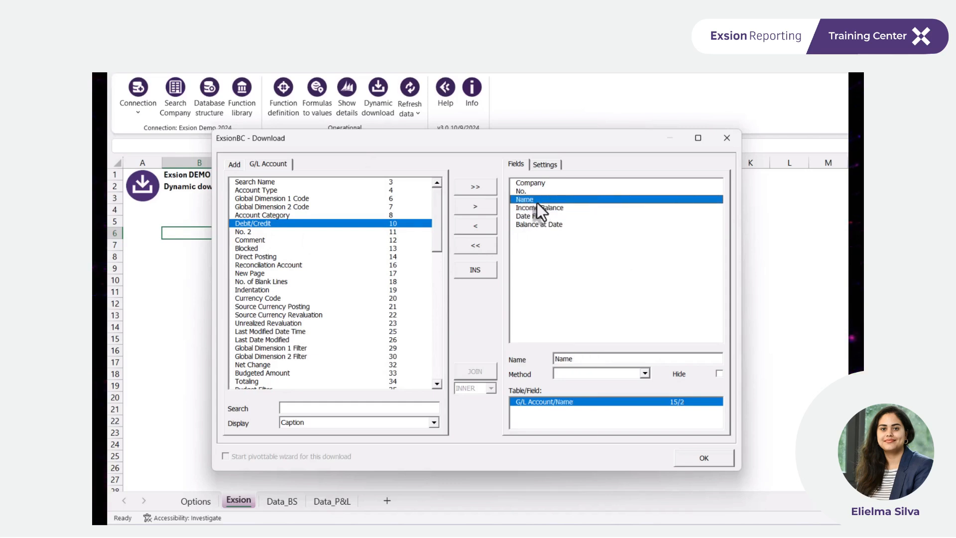
pyautogui.click(706, 458)
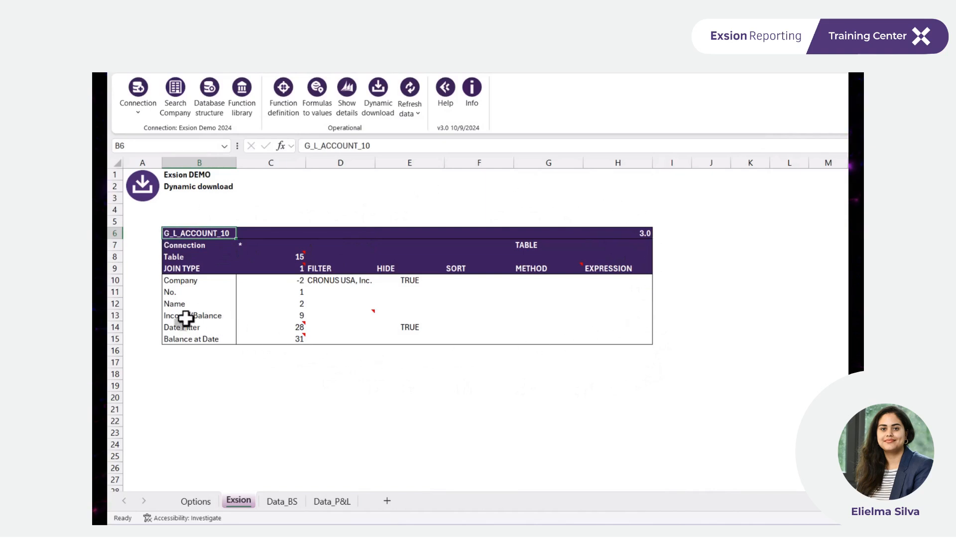
# Examine the download definition's table number, its Filter, Hide and Method columns, and which fields are marked as hidden
pyautogui.click(183, 257)
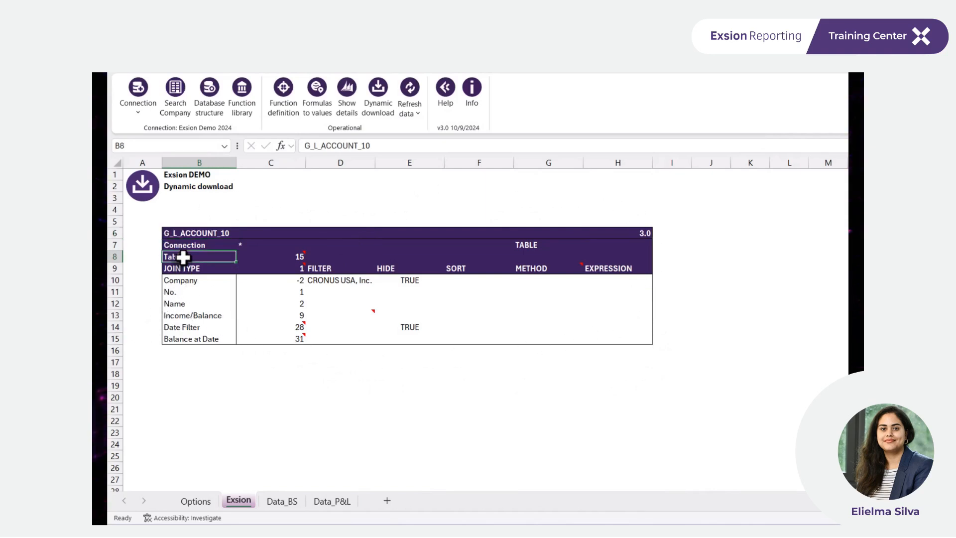
pyautogui.moveTo(183, 257); pyautogui.dragTo(276, 258)
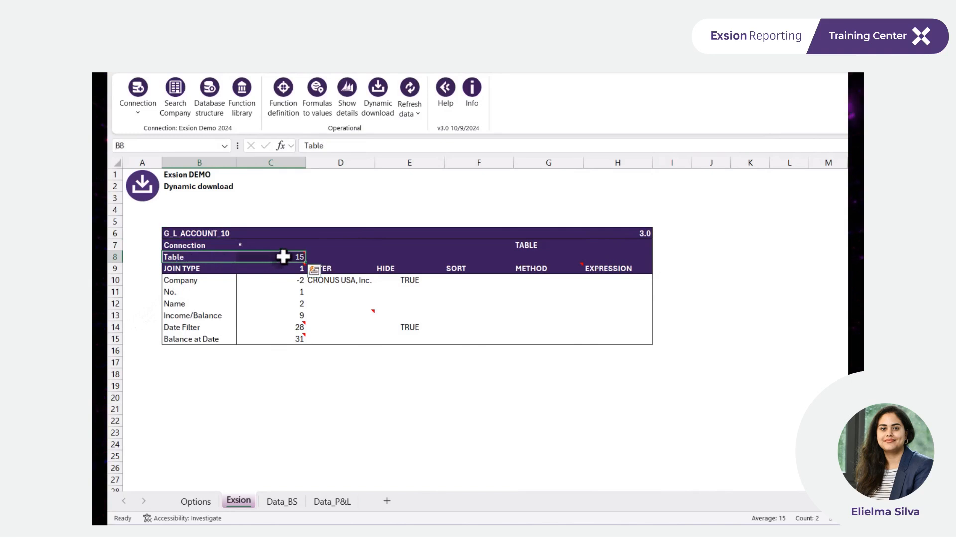
pyautogui.click(285, 255)
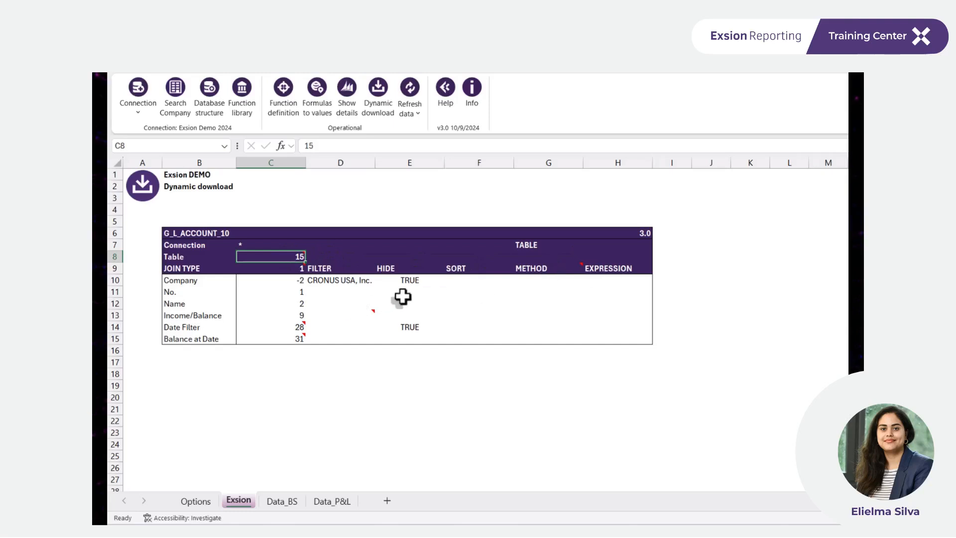
pyautogui.click(407, 281)
pyautogui.moveTo(413, 268); pyautogui.dragTo(408, 337)
pyautogui.click(412, 280)
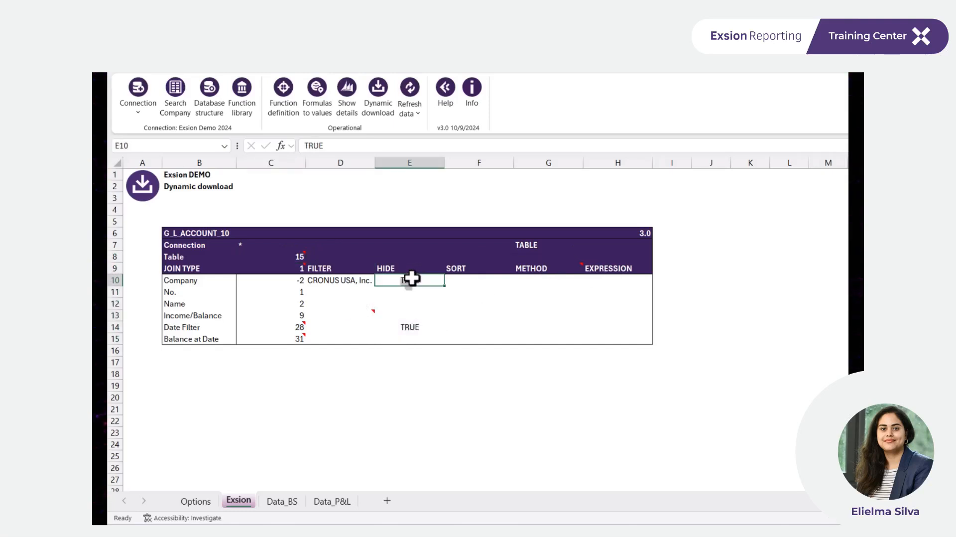
pyautogui.click(331, 268)
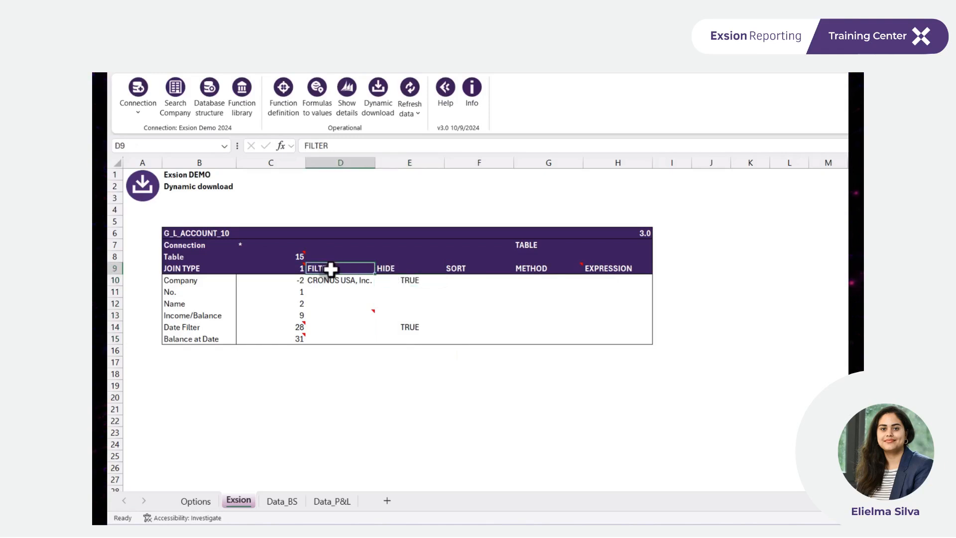
pyautogui.click(385, 270)
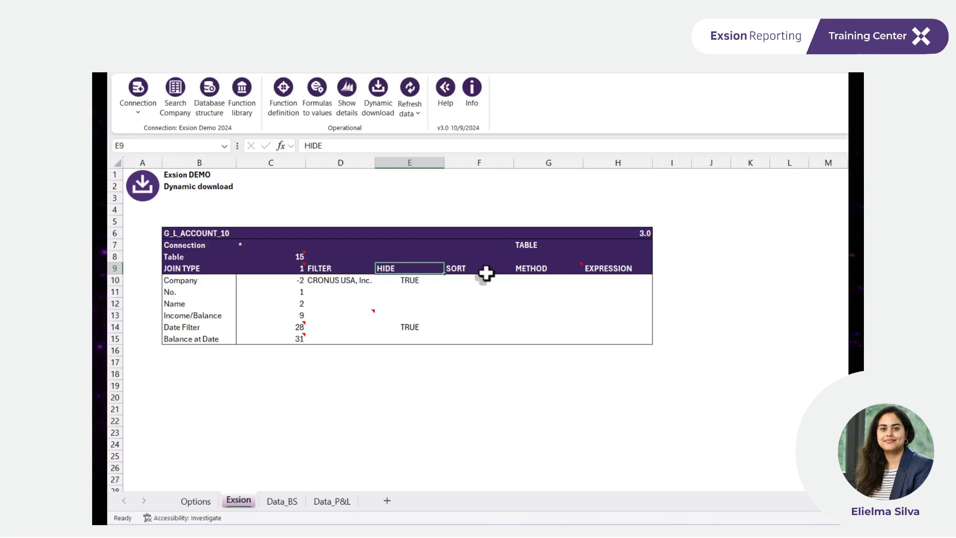
pyautogui.click(526, 269)
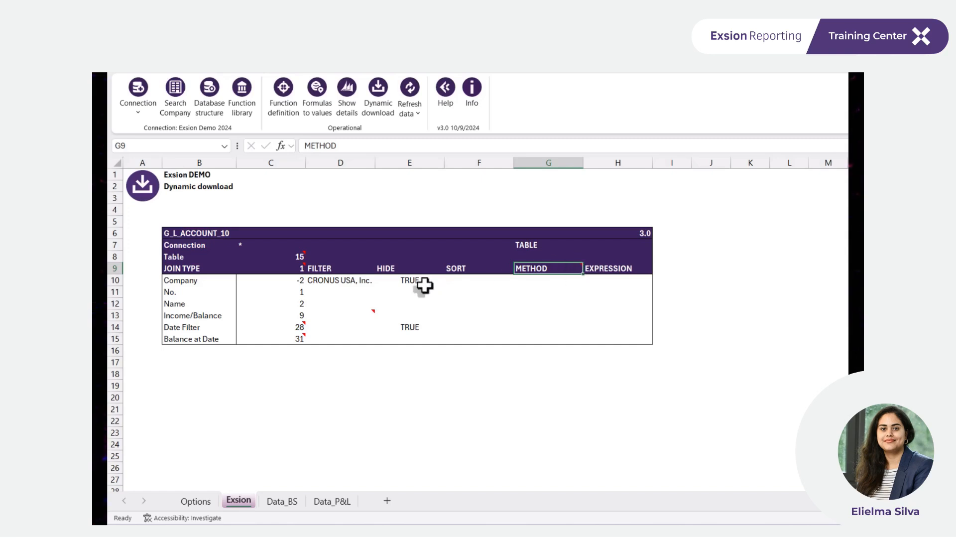
pyautogui.moveTo(400, 271); pyautogui.dragTo(403, 335)
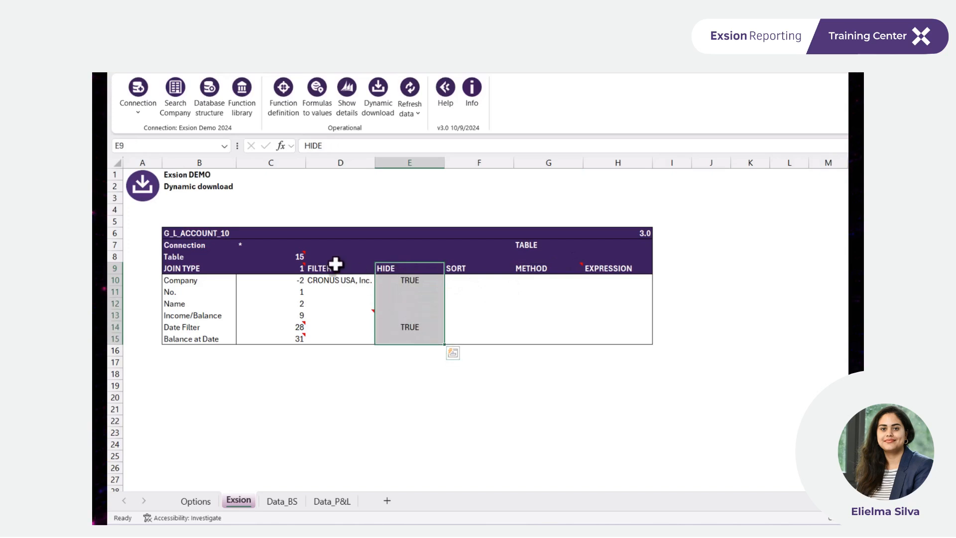
pyautogui.click(373, 271)
pyautogui.click(417, 282)
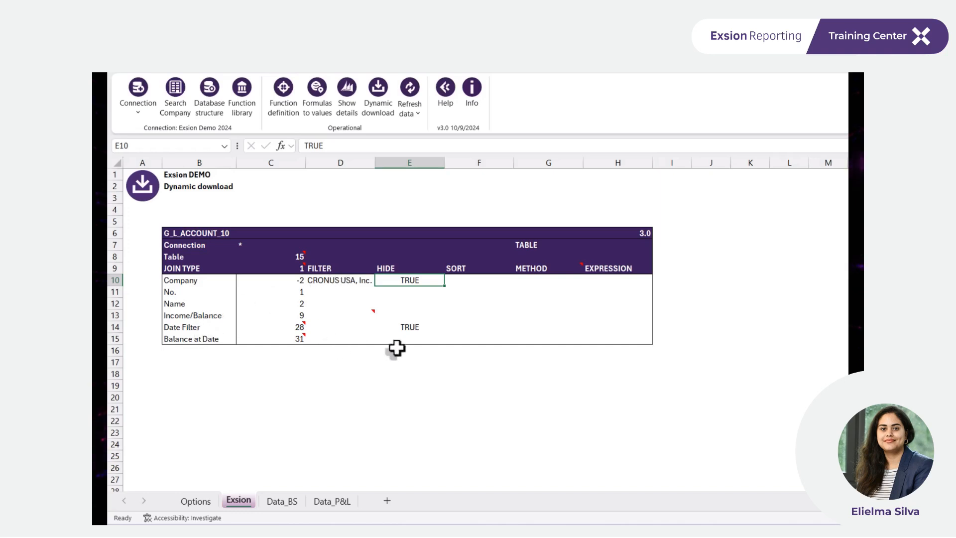
pyautogui.click(409, 329)
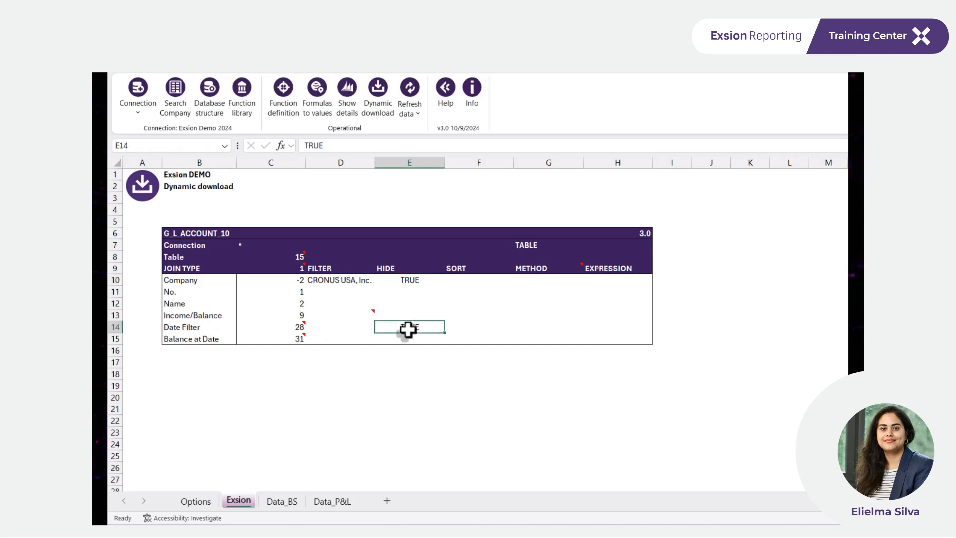
# Hide the Income/Balance field by copying TRUE from the Company row into its Hide cell
pyautogui.click(406, 282)
pyautogui.hotkey('ctrl', 'c')
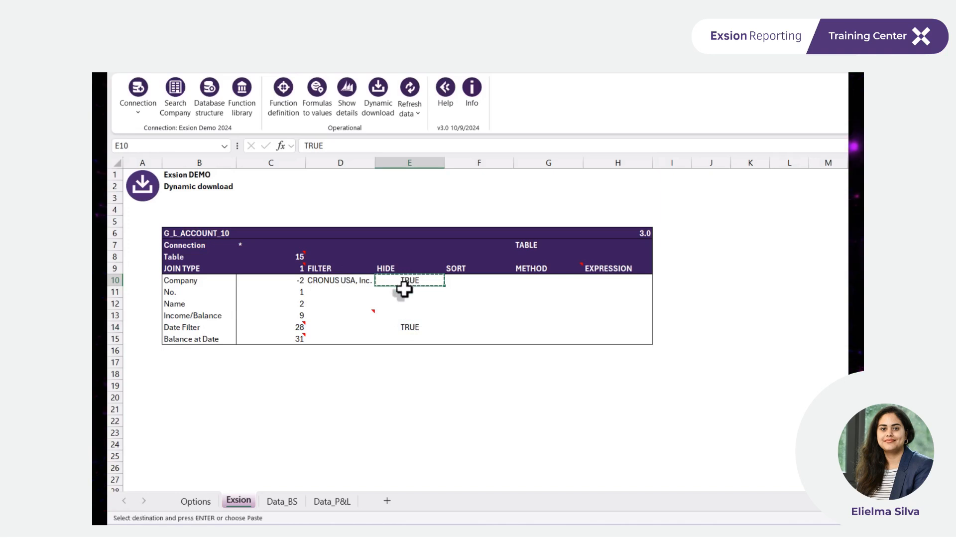
pyautogui.click(418, 315)
pyautogui.hotkey('ctrl', 'v')
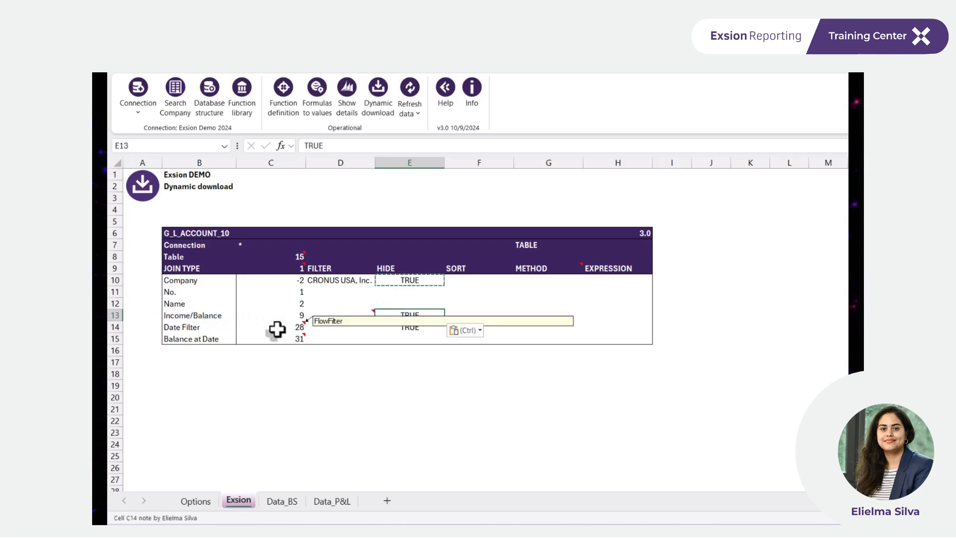
# Set the Income/Balance field's filter to 1 so the download covers only balance sheet accounts
pyautogui.click(355, 316)
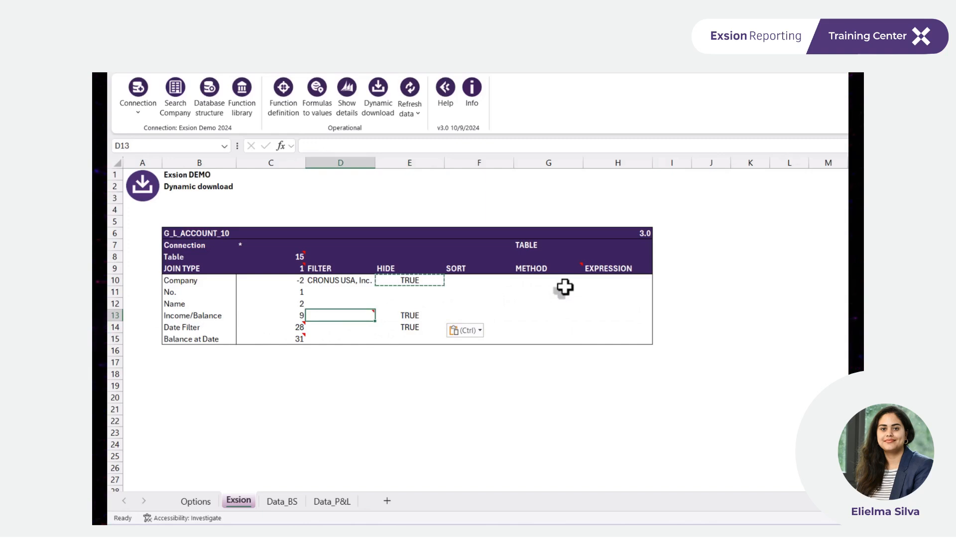
pyautogui.moveTo(369, 316)
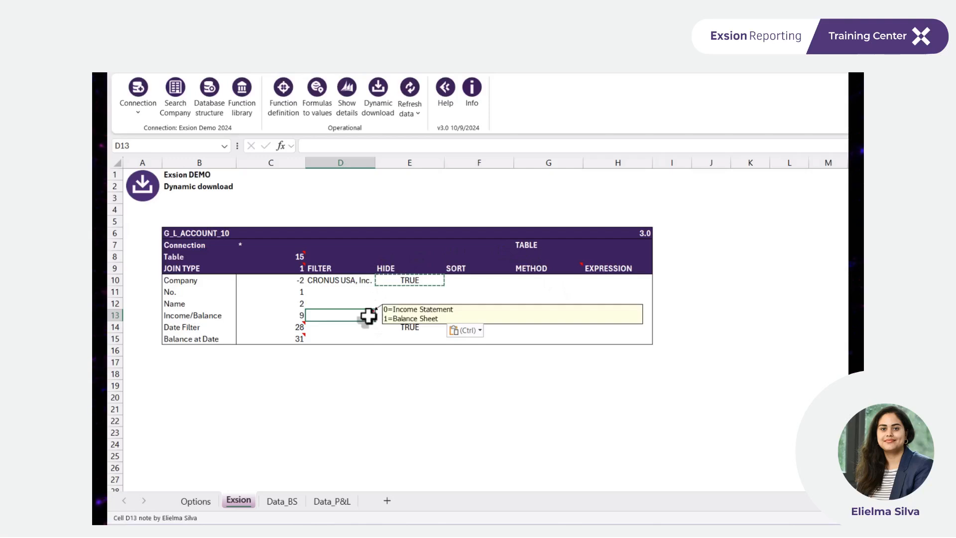
pyautogui.write('1')
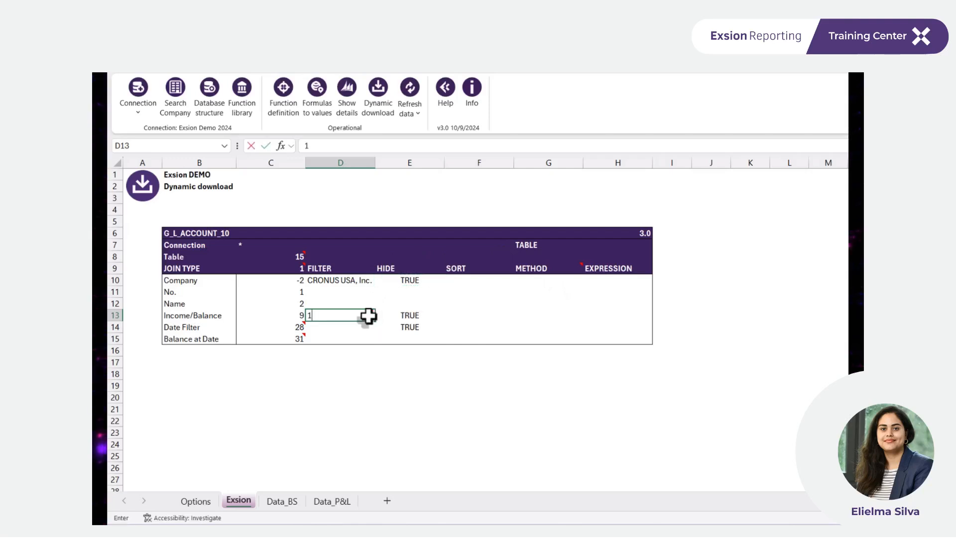
pyautogui.press('Return')
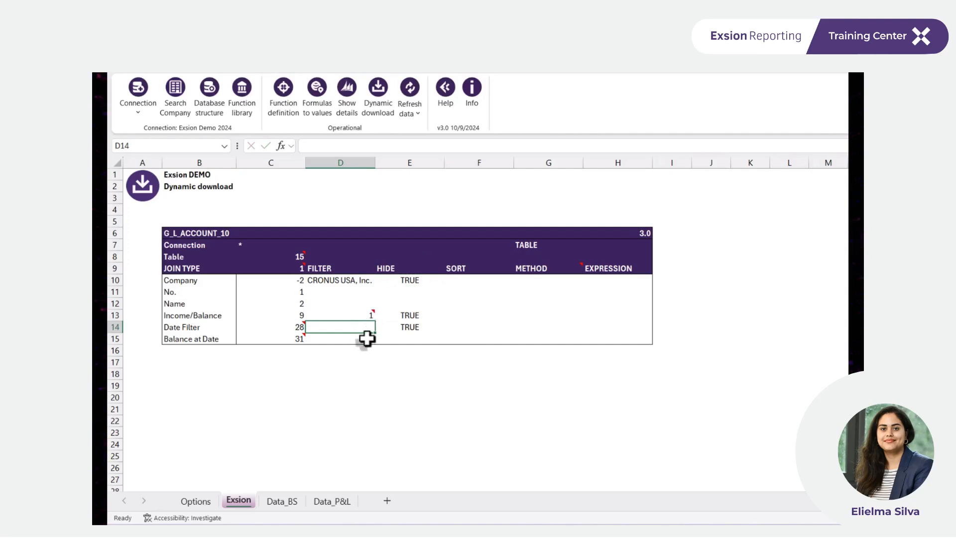
pyautogui.click(367, 339)
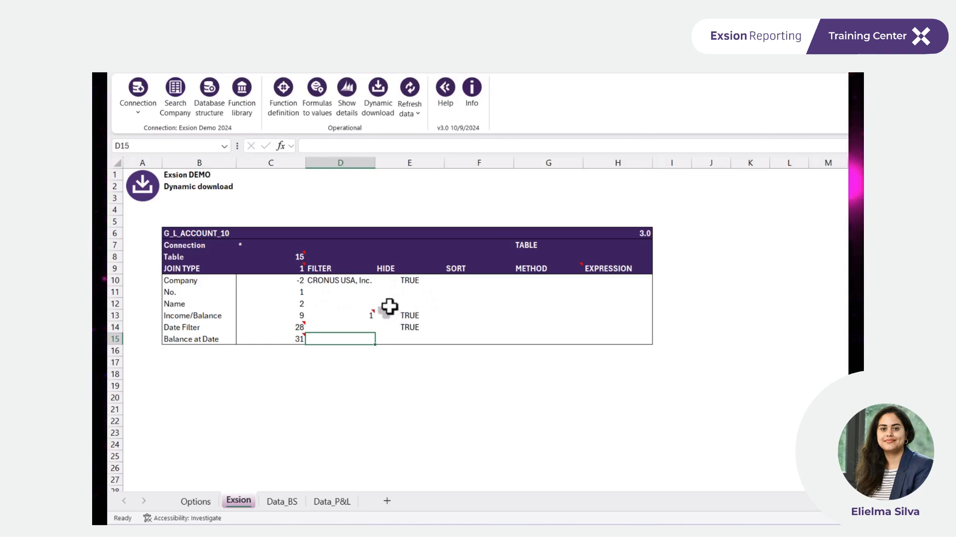
# Refresh the data with cell B5 on the Data_BS sheet as the download's destination, and view the output there
pyautogui.click(411, 88)
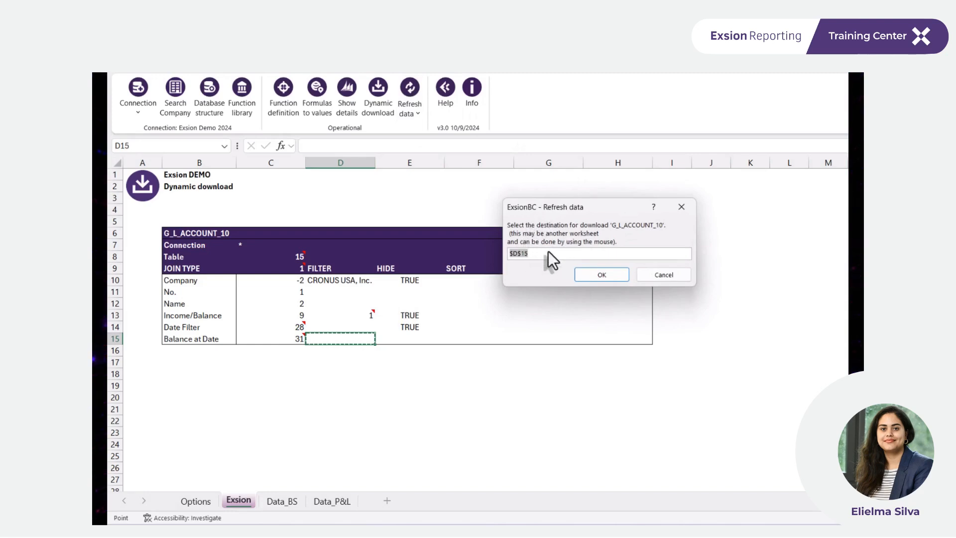
pyautogui.click(293, 504)
pyautogui.click(187, 232)
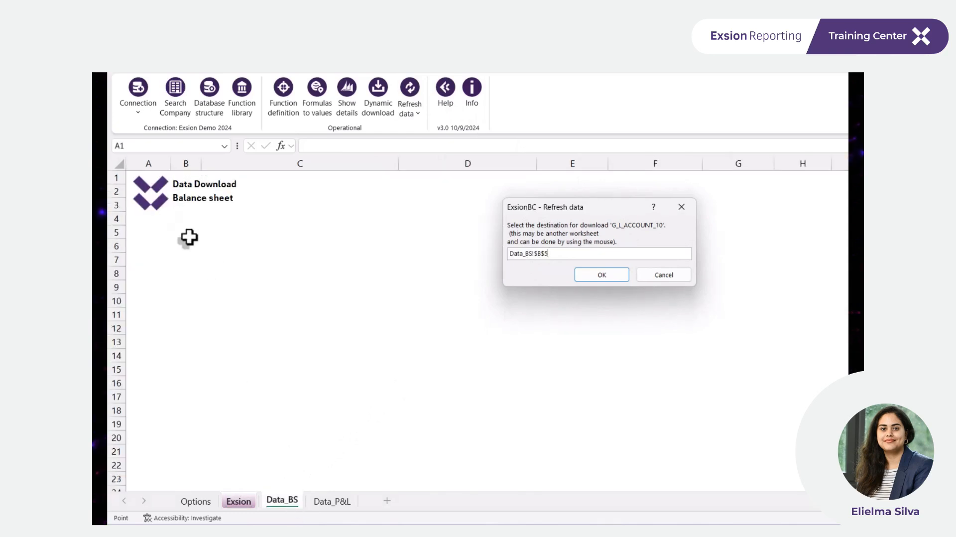
pyautogui.click(581, 278)
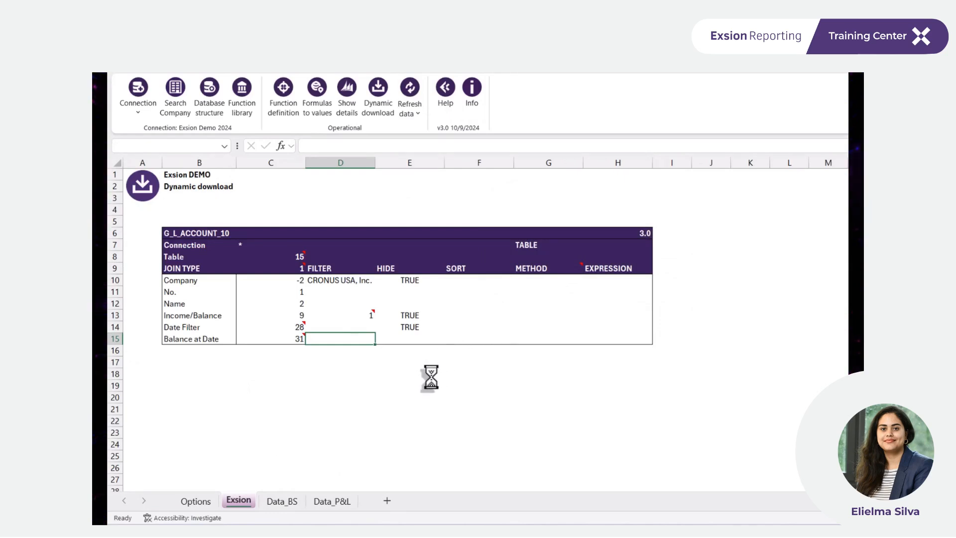
pyautogui.click(285, 500)
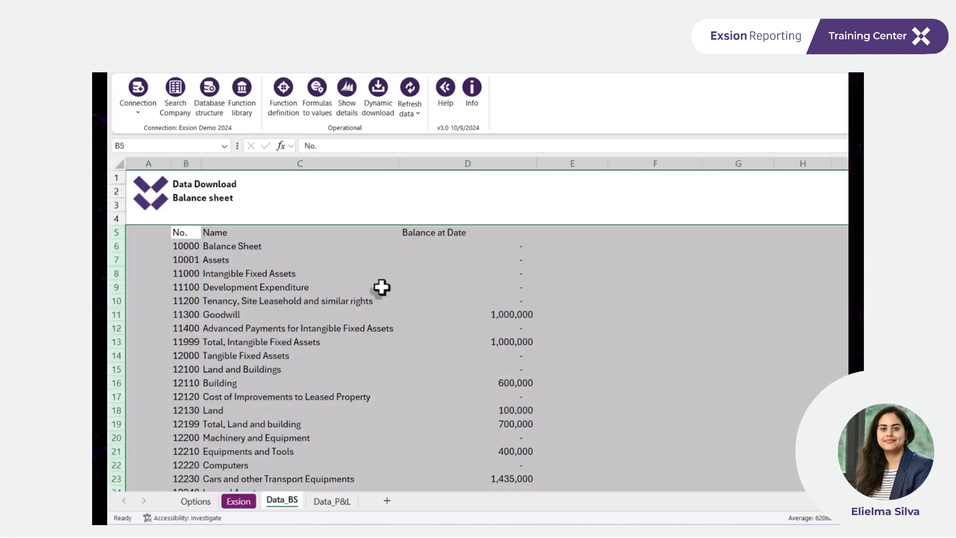
pyautogui.click(491, 245)
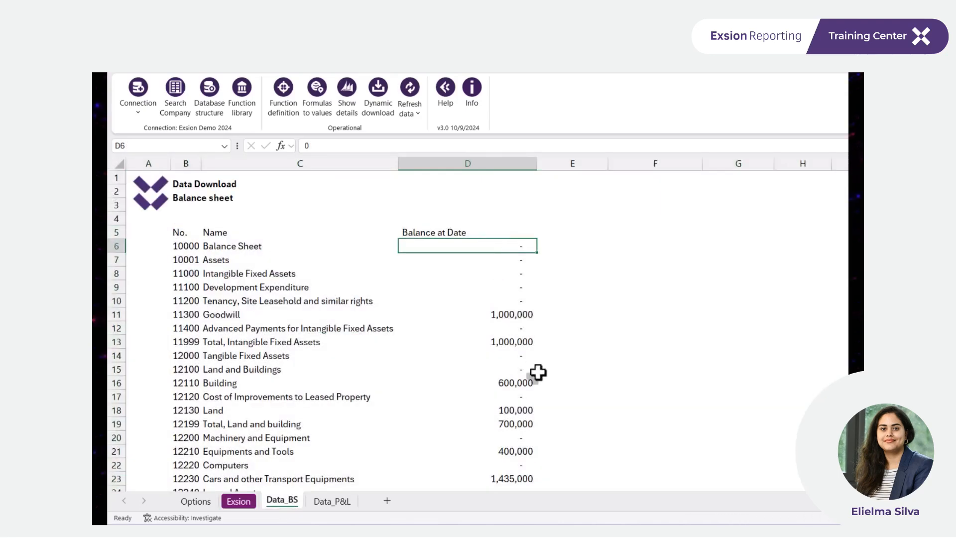
# Compare the fields marked TRUE under Hide in the definition with the columns downloaded to the Data_BS sheet
pyautogui.click(242, 500)
pyautogui.moveTo(422, 281); pyautogui.dragTo(409, 327)
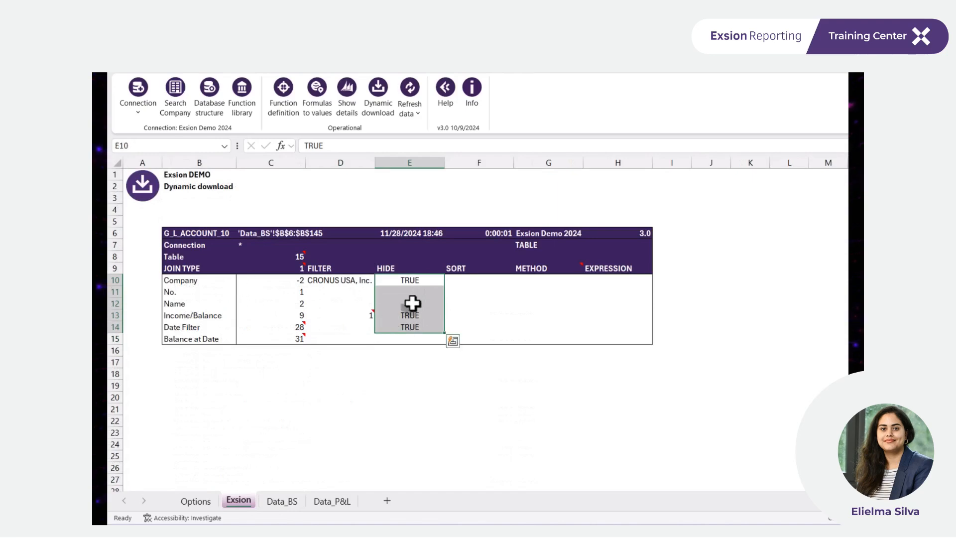
pyautogui.click(285, 508)
pyautogui.click(480, 236)
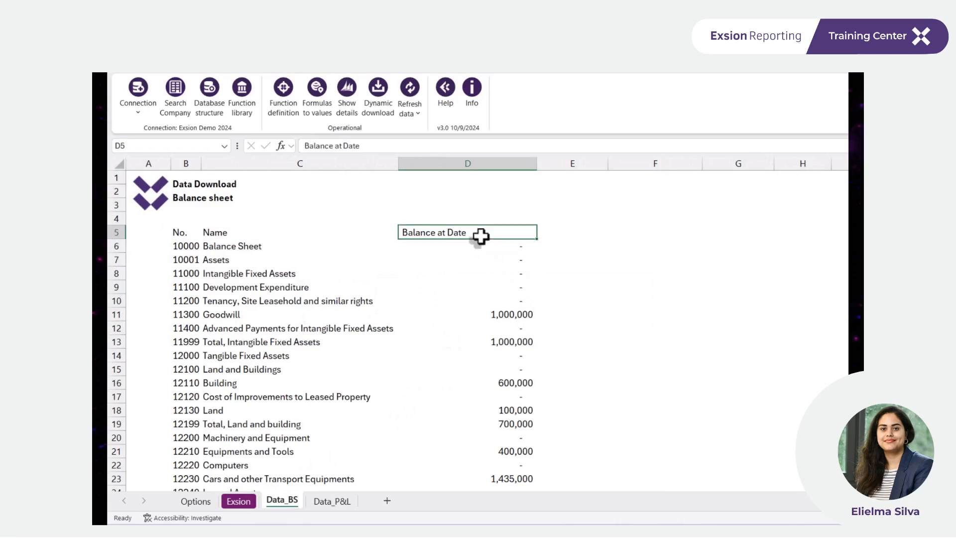
# Format the header cells B5:D5 on Data_BS with all borders, bold text and centered alignment
pyautogui.moveTo(186, 231); pyautogui.dragTo(438, 234)
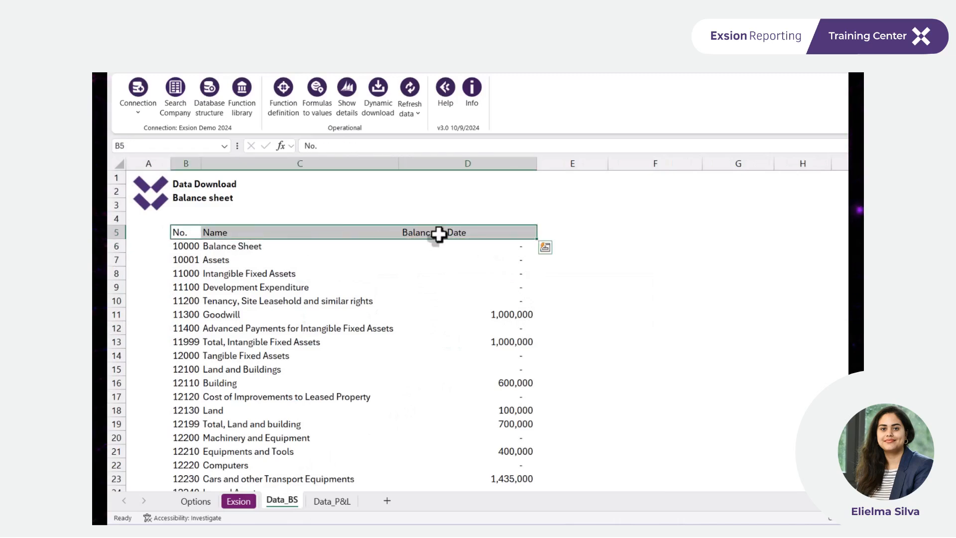
pyautogui.hotkey('alt', 'h')
pyautogui.press('b')
pyautogui.press('a')
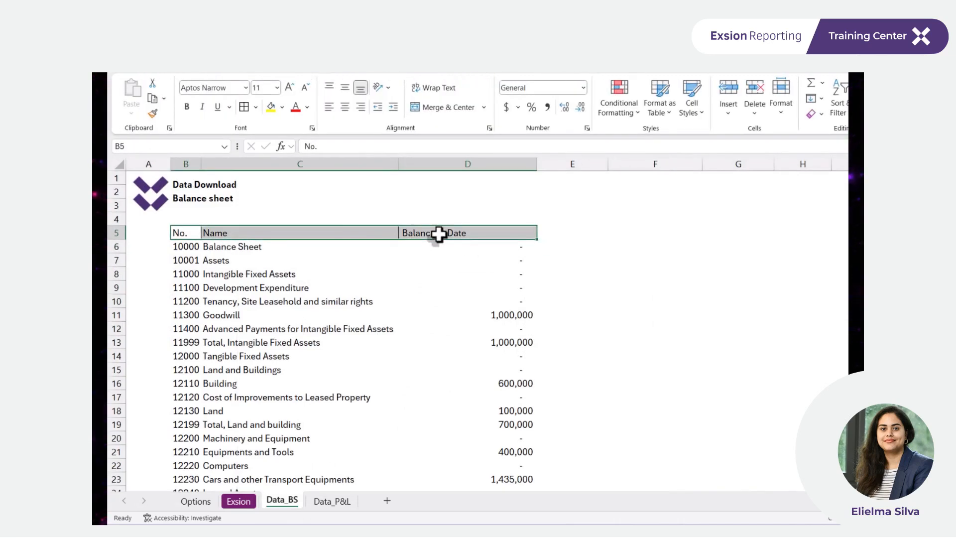
pyautogui.hotkey('ctrl', 'b')
pyautogui.hotkey('alt', 'h')
pyautogui.press('a')
pyautogui.press('c')
# Make the whole Balance at Date column bold, from its header down to the last account
pyautogui.press('Right')
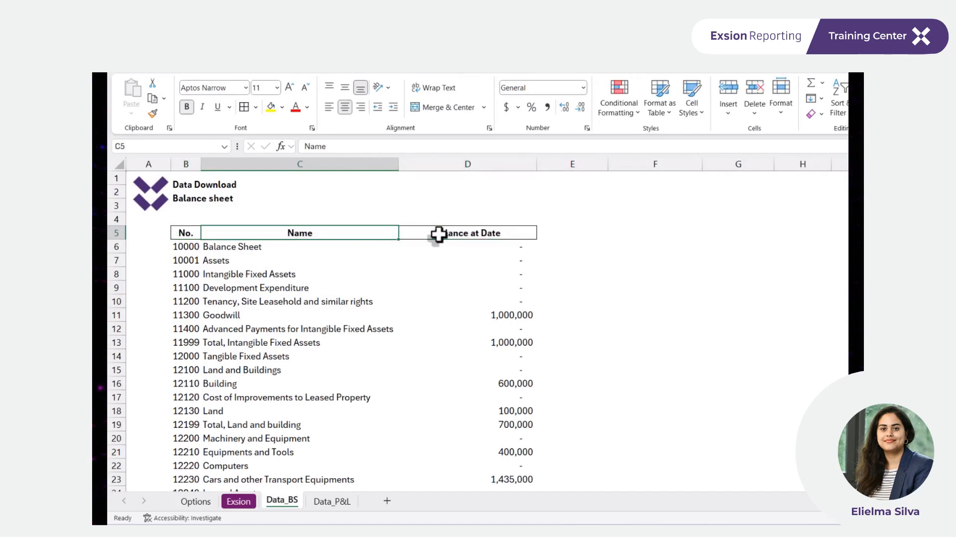
pyautogui.hotkey('ctrl', 'shift', 'Down')
pyautogui.press('Right')
pyautogui.press('Up')
pyautogui.press('Down')
pyautogui.hotkey('ctrl', 'shift', 'Down')
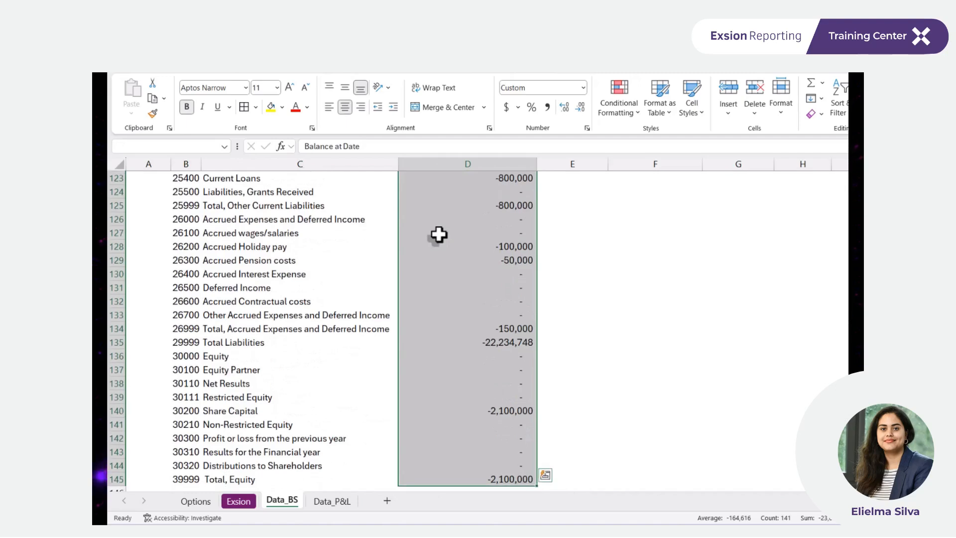
pyautogui.hotkey('ctrl', 'b')
pyautogui.hotkey('ctrl', 'BackSpace')
pyautogui.hotkey('ctrl', 'b')
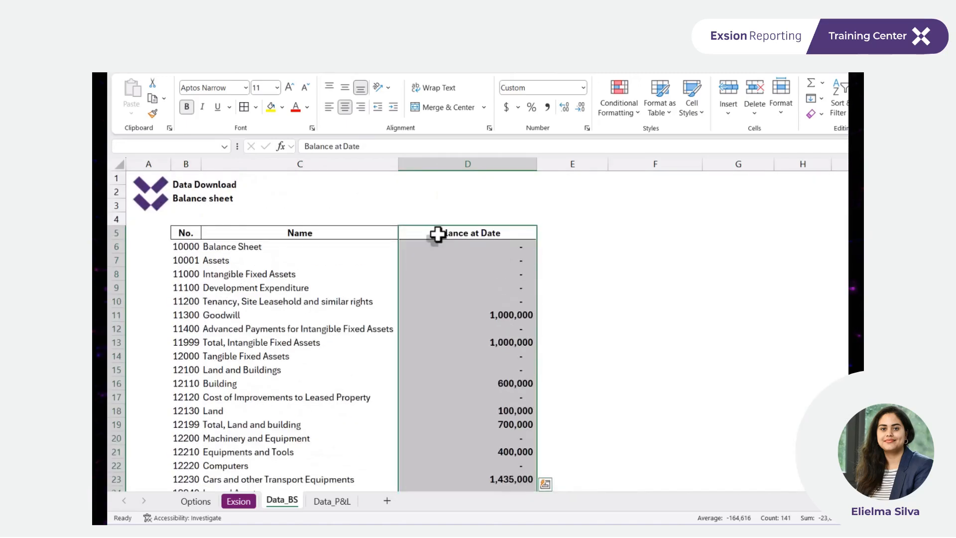
# Set the Balance at Date filter to <>0 in the G/L Account download definition on the Exsion sheet
pyautogui.click(558, 73)
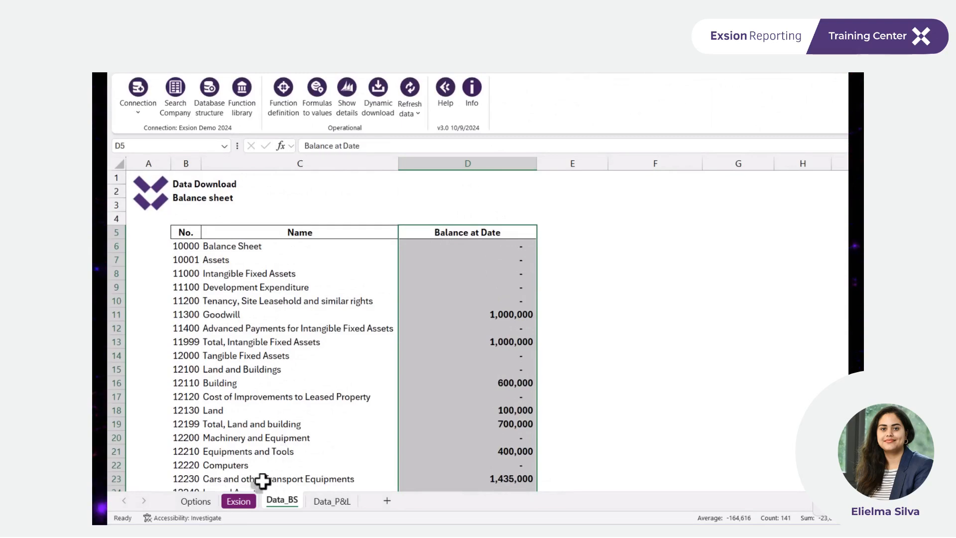
pyautogui.click(238, 501)
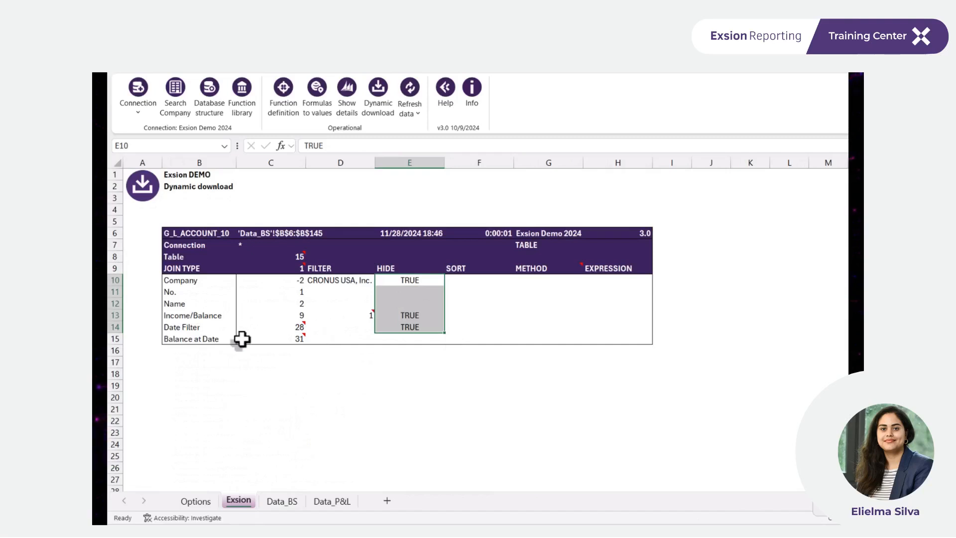
pyautogui.click(351, 338)
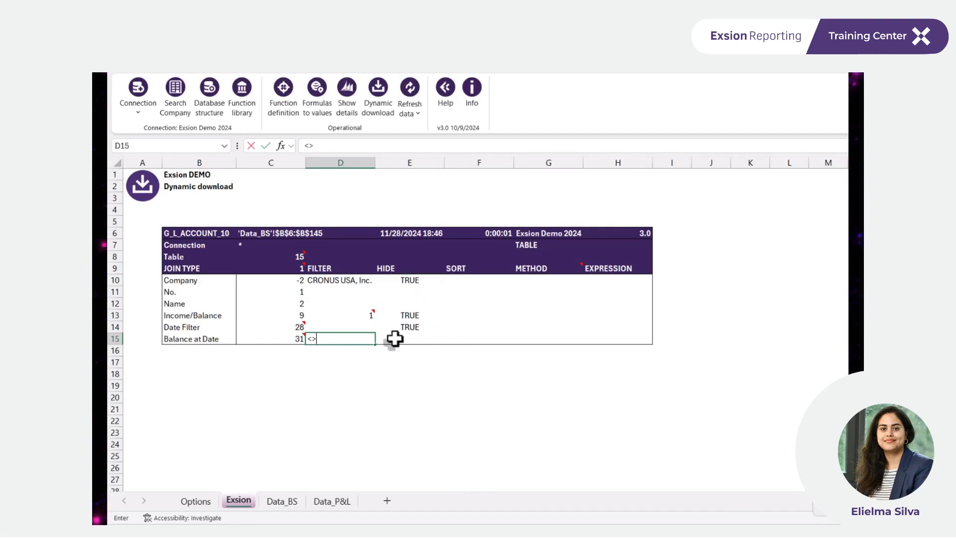
pyautogui.press('Return')
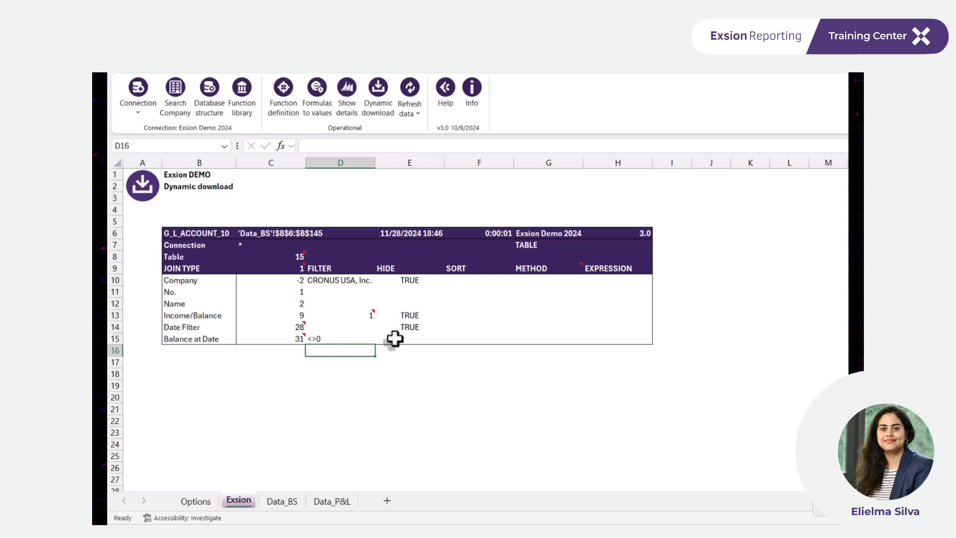
pyautogui.click(355, 336)
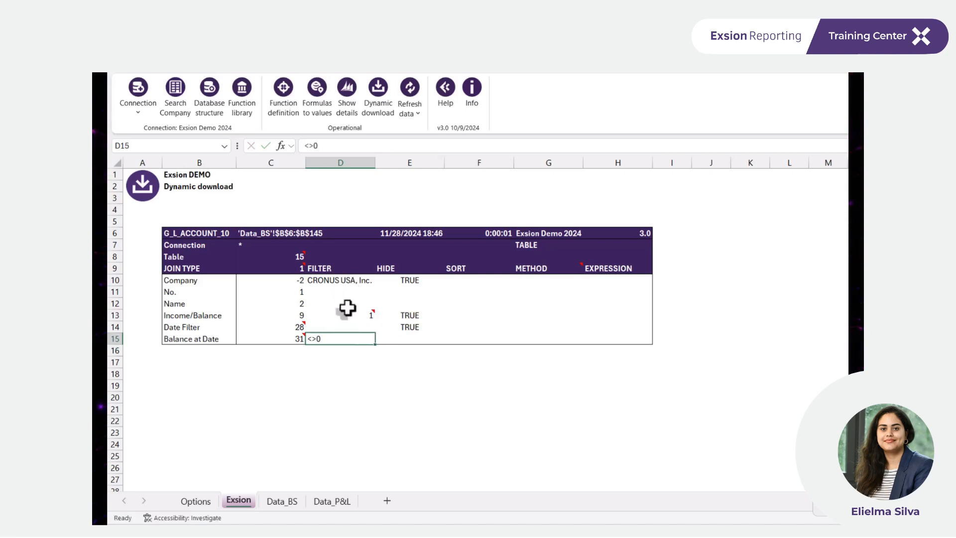
# Refresh the data for the Data_BS sheet and review the filtered Balance at Date values
pyautogui.click(280, 501)
pyautogui.click(455, 204)
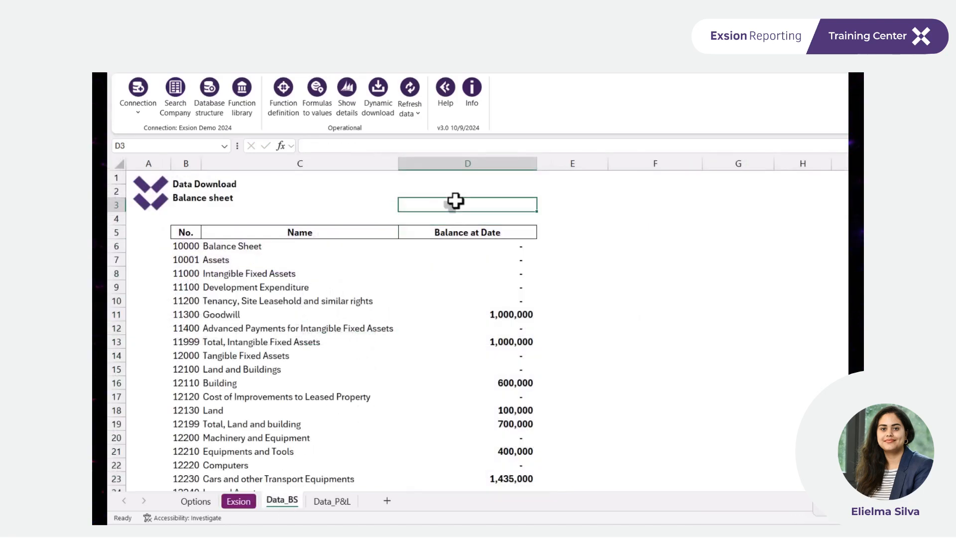
pyautogui.click(406, 87)
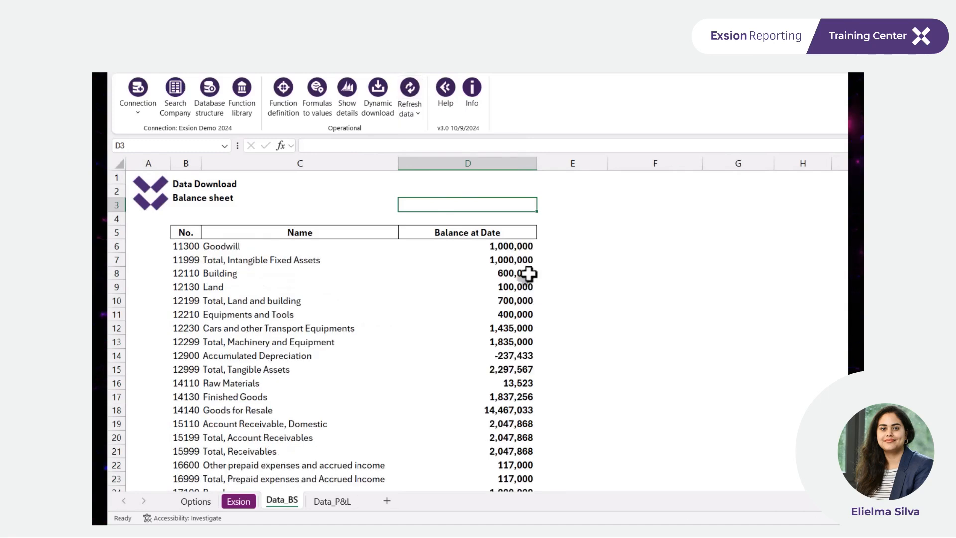
pyautogui.click(519, 249)
pyautogui.scroll(-6, 519, 303)
pyautogui.scroll(6, 519, 304)
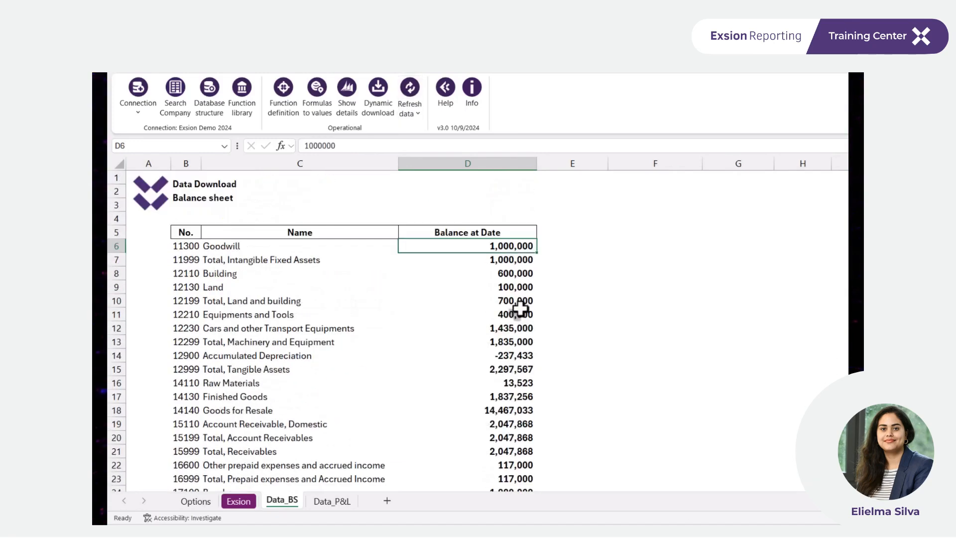
pyautogui.click(516, 382)
pyautogui.click(640, 289)
pyautogui.click(532, 299)
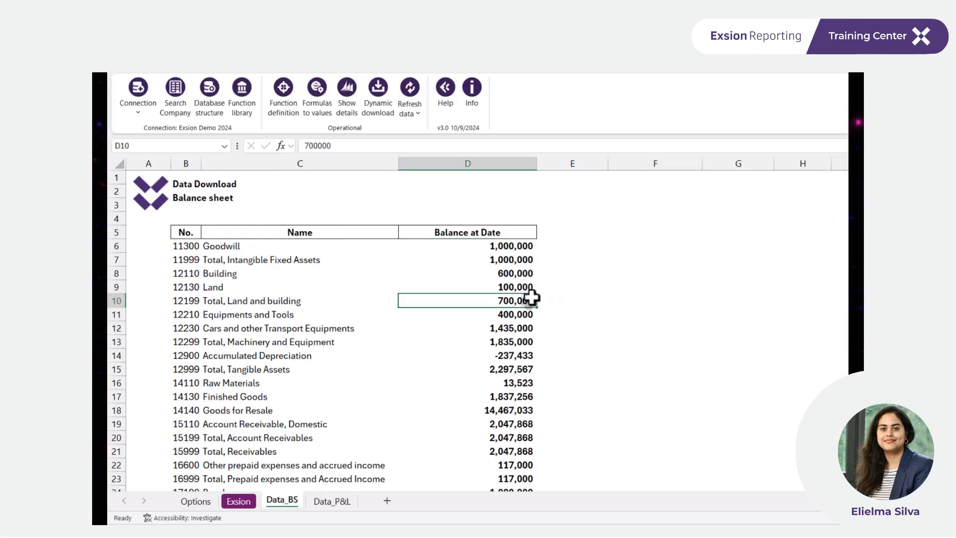
# Clear B11:D19 and overwrite the Building balance with 125463, then restore the downloaded values by refreshing the data
pyautogui.moveTo(184, 313); pyautogui.dragTo(486, 422)
pyautogui.press('Delete')
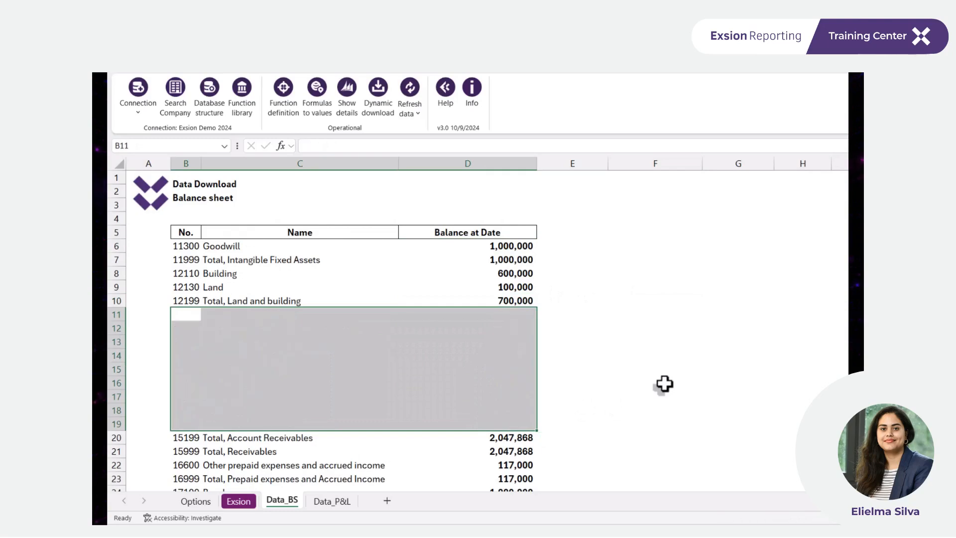
pyautogui.click(537, 279)
pyautogui.write('125463')
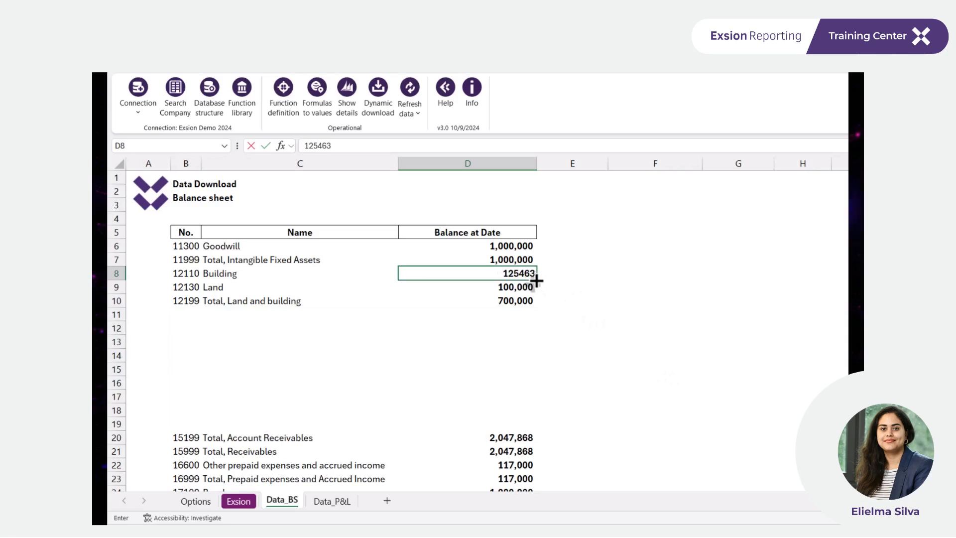
pyautogui.press('Return')
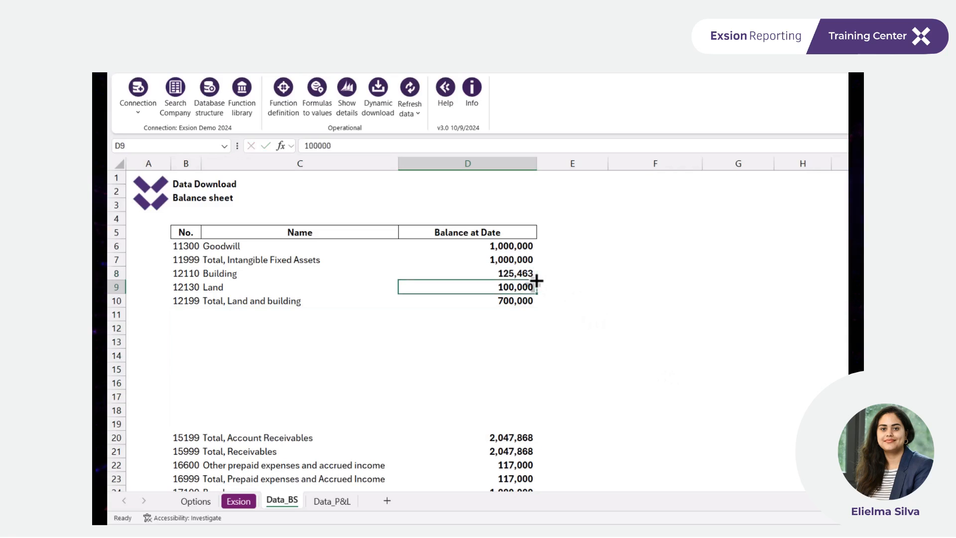
pyautogui.click(406, 95)
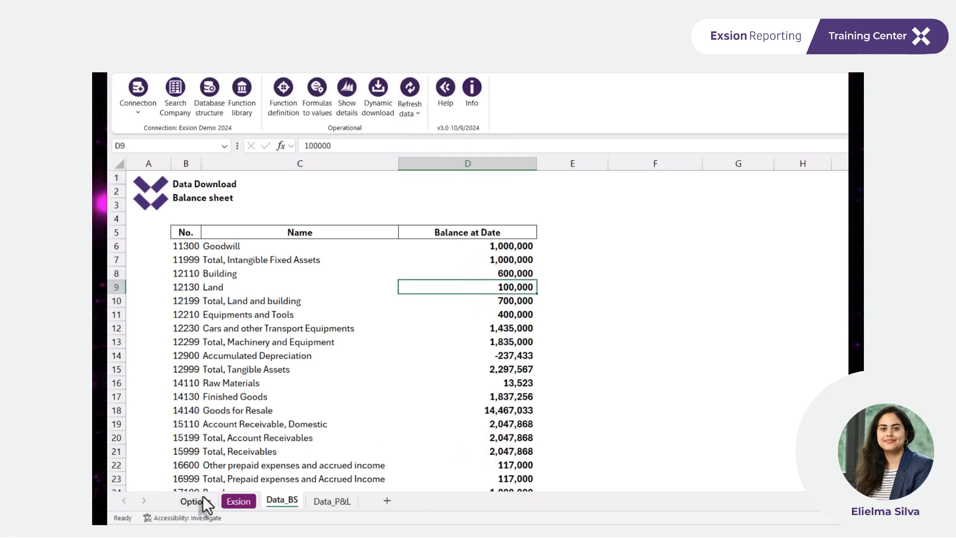
# Start another dynamic download at cell B18 of the Exsion sheet from the G/L Account table, adding the No. and Name fields
pyautogui.click(241, 501)
pyautogui.click(222, 369)
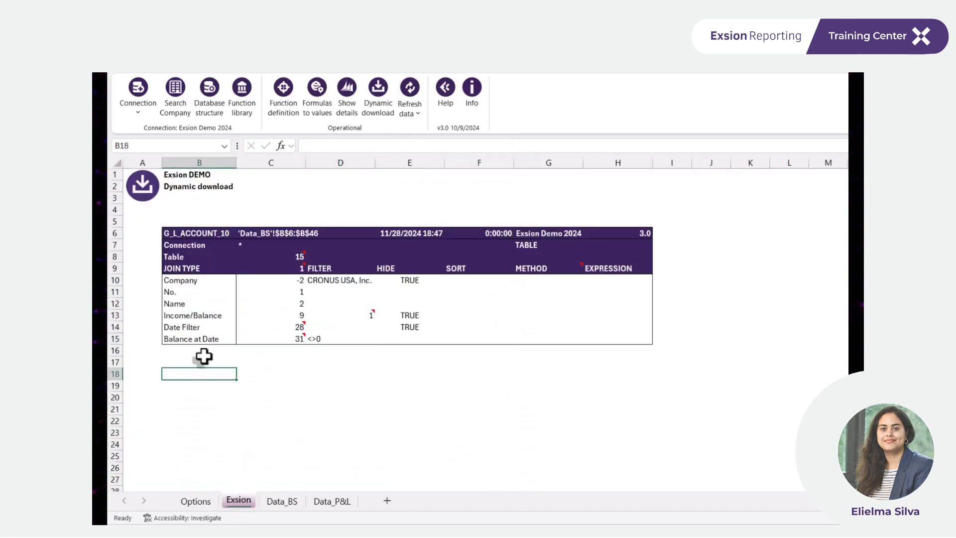
pyautogui.click(390, 103)
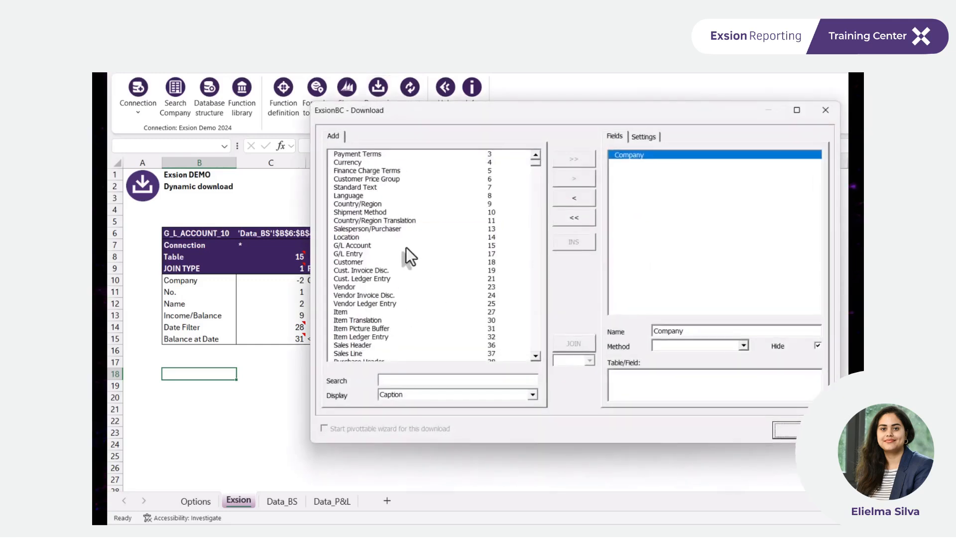
pyautogui.doubleClick(368, 246)
pyautogui.click(380, 143)
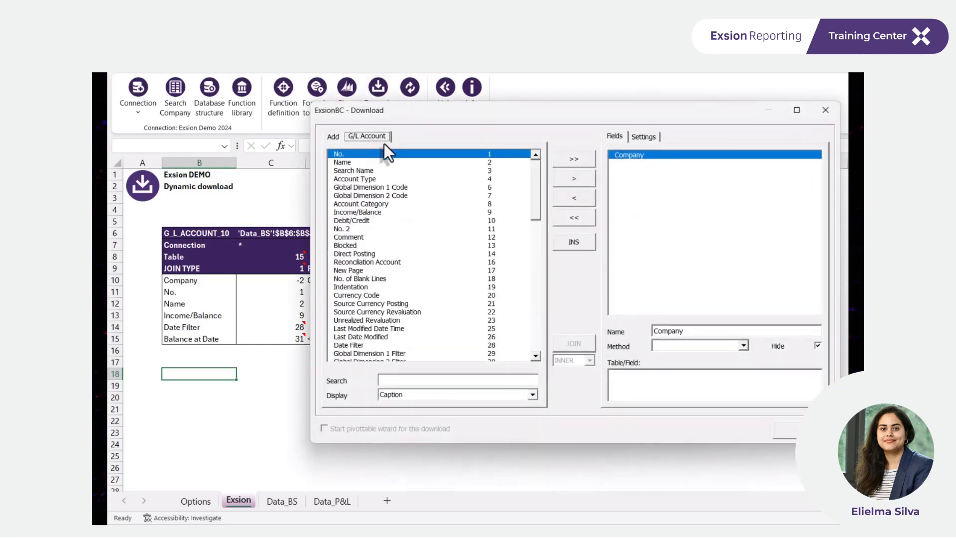
pyautogui.doubleClick(349, 154)
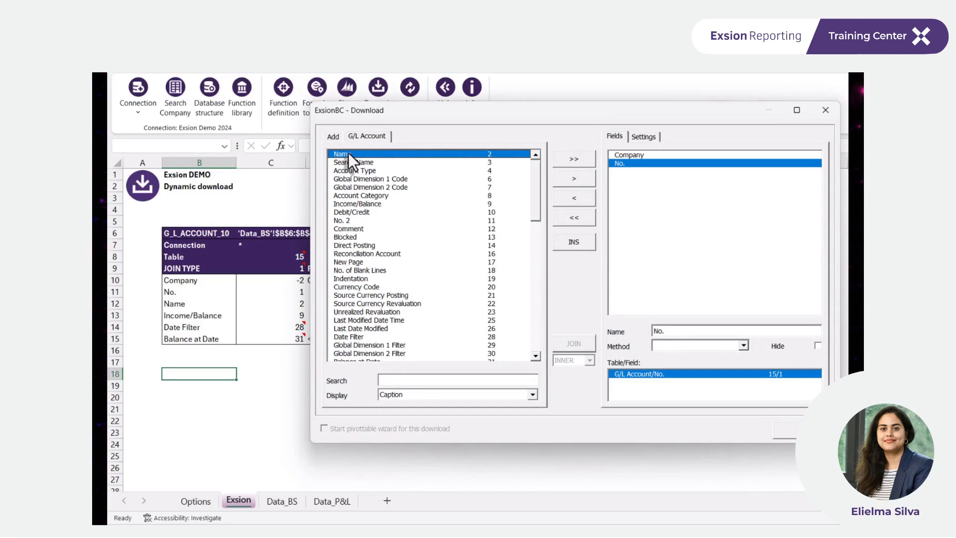
pyautogui.doubleClick(348, 153)
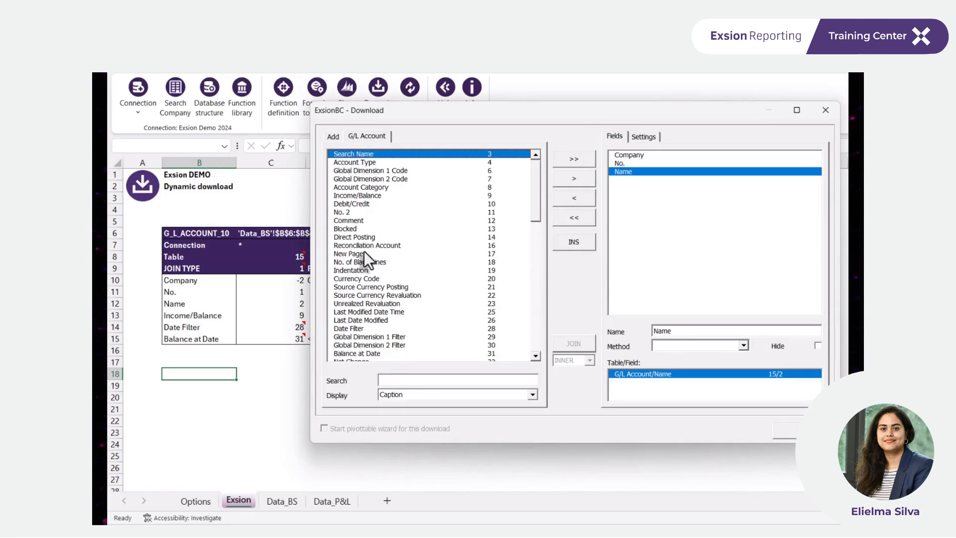
# Add the Date Filter, Income/Balance and Balance at Date fields, move Income/Balance above Date Filter, and insert the download definition
pyautogui.doubleClick(375, 329)
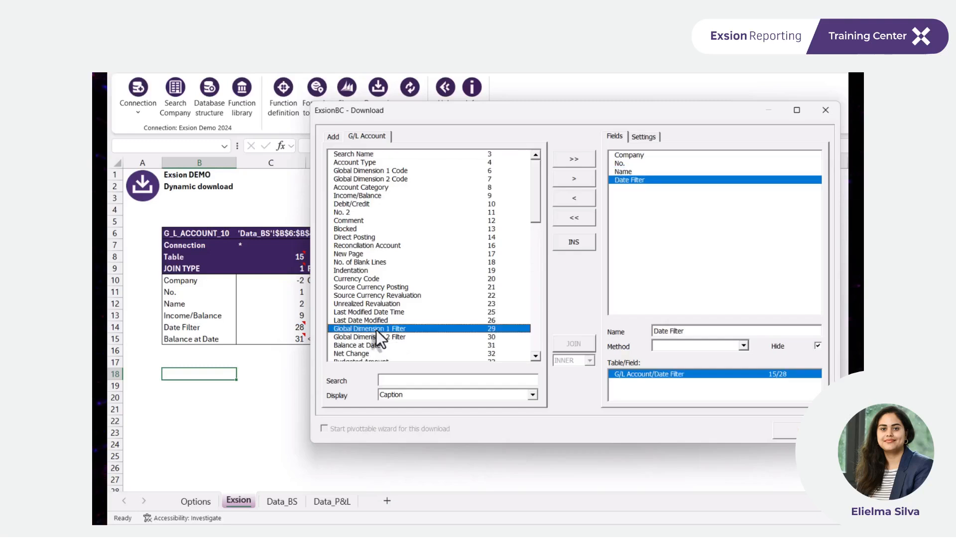
pyautogui.doubleClick(365, 197)
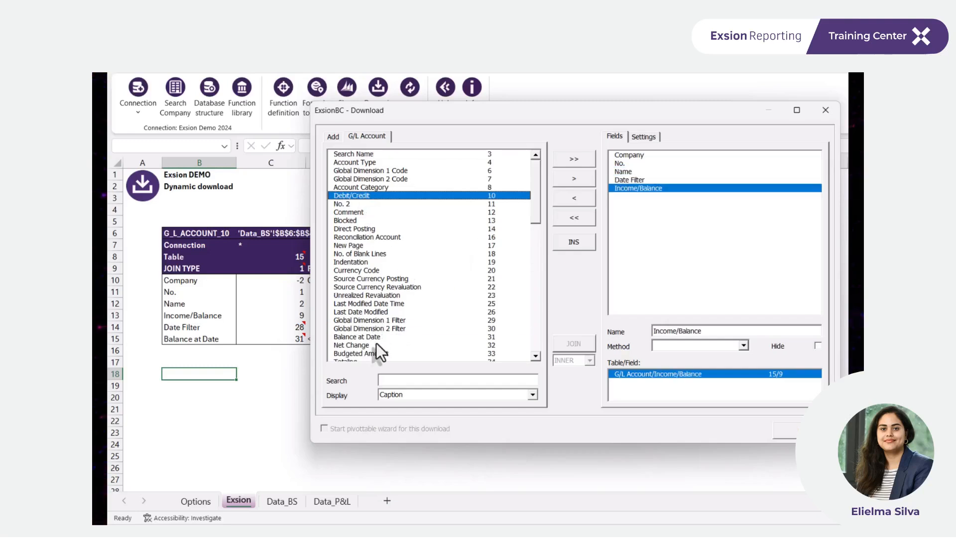
pyautogui.doubleClick(363, 337)
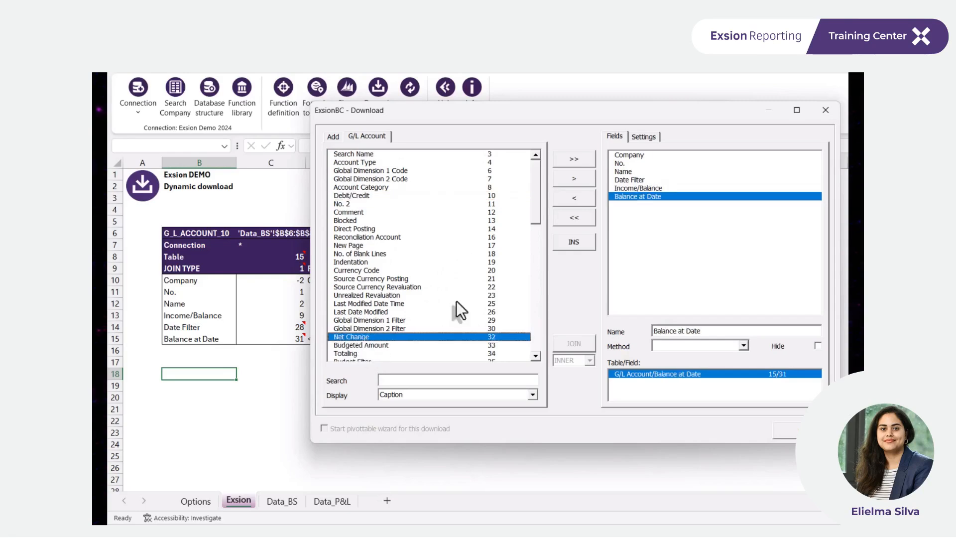
pyautogui.click(644, 190)
pyautogui.click(643, 180)
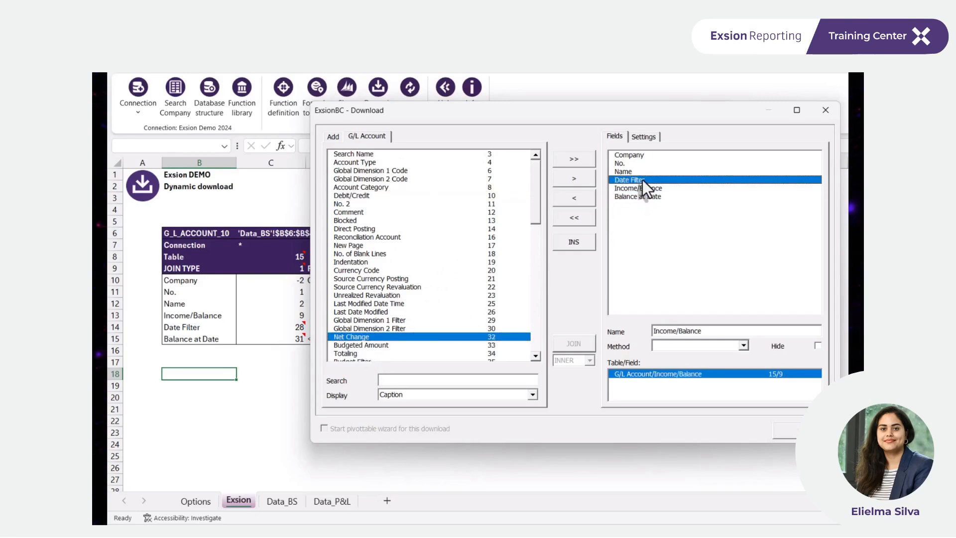
pyautogui.click(802, 431)
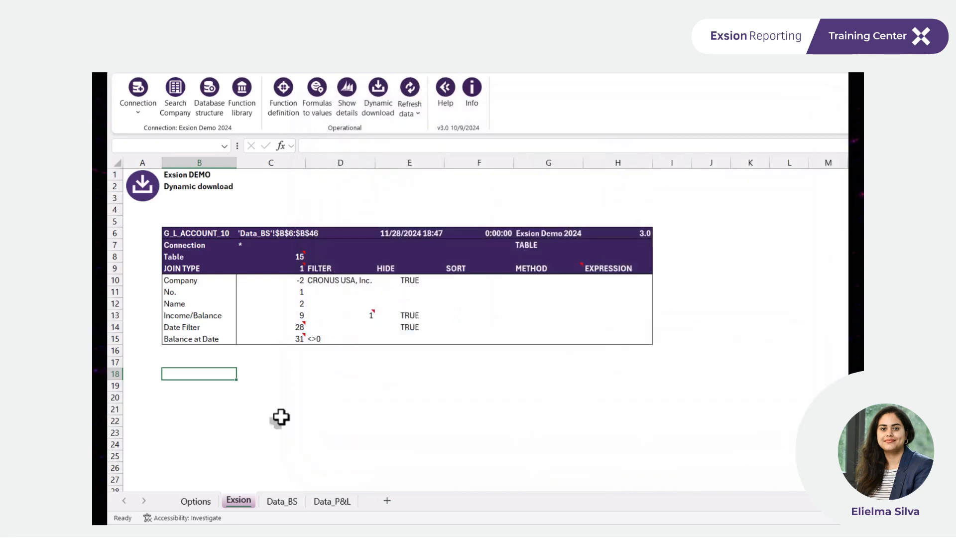
# Hide the Income/Balance field in the second download definition by copying TRUE from the Date Filter row into E25
pyautogui.scroll(-1, 264, 383)
pyautogui.click(419, 434)
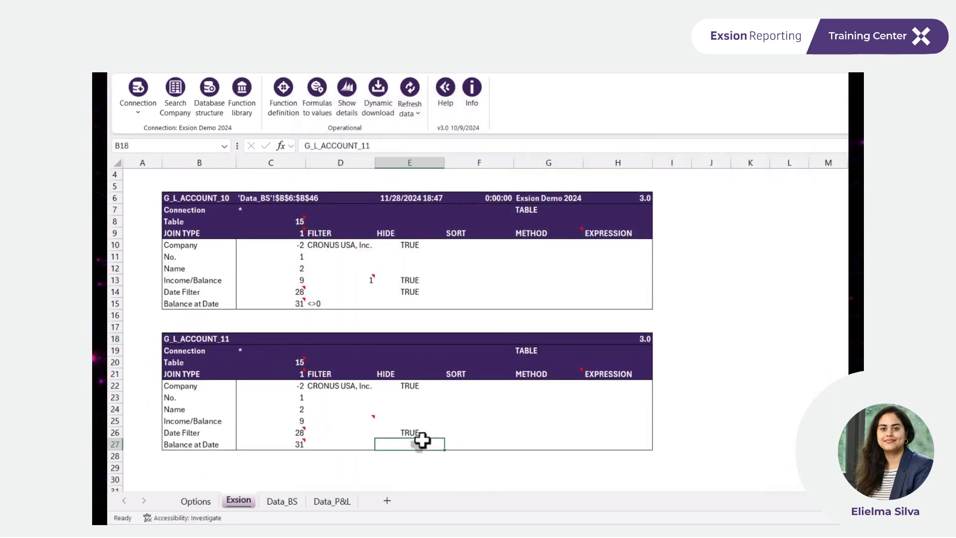
pyautogui.hotkey('ctrl', 'c')
pyautogui.press('Up')
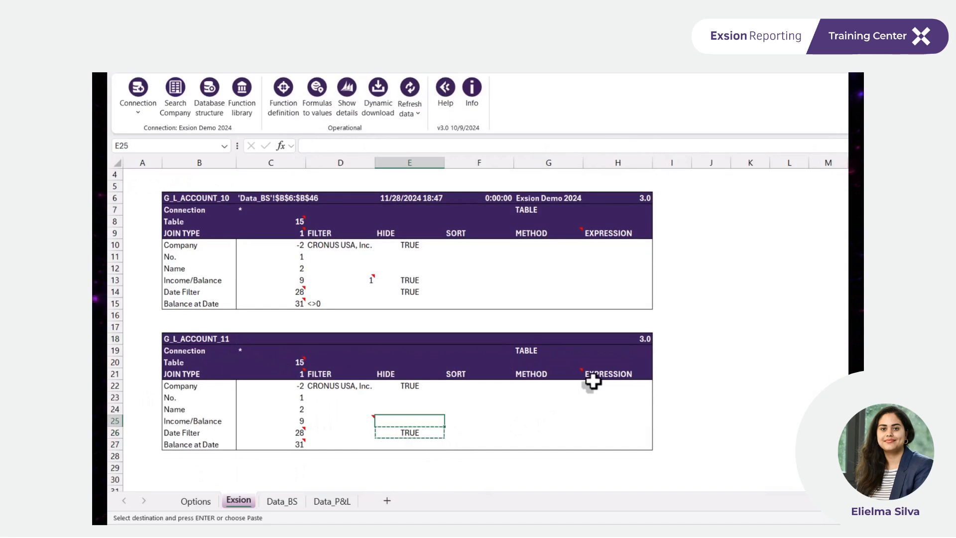
pyautogui.hotkey('ctrl', 'v')
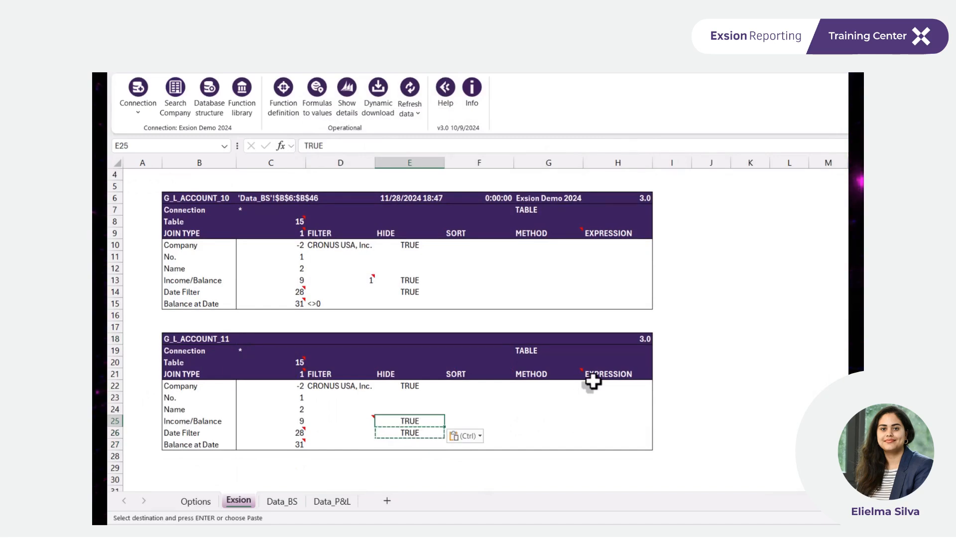
pyautogui.press('Escape')
pyautogui.press('Escape')
# Set the Income/Balance filter in D25 of the second download definition to Income Statement
pyautogui.press('Left')
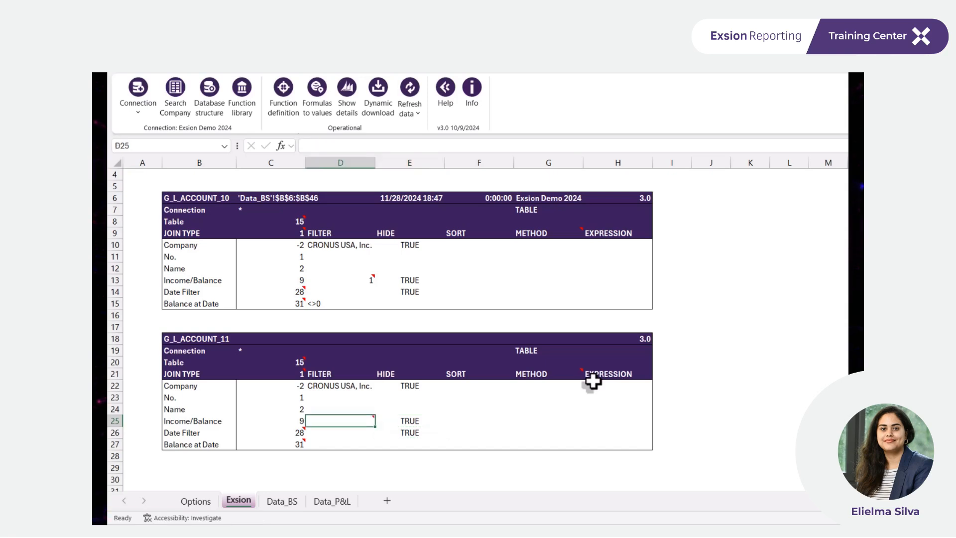
pyautogui.moveTo(367, 420)
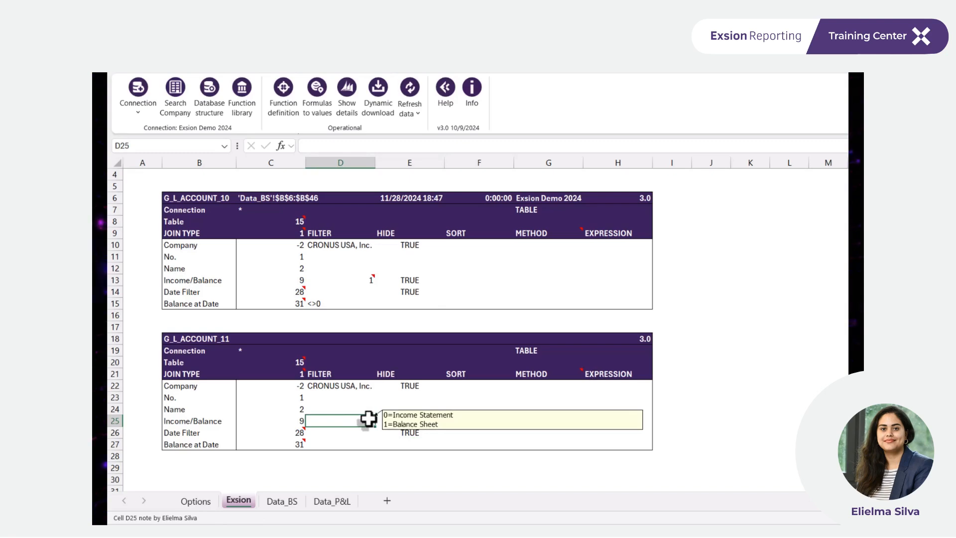
pyautogui.write('Income St')
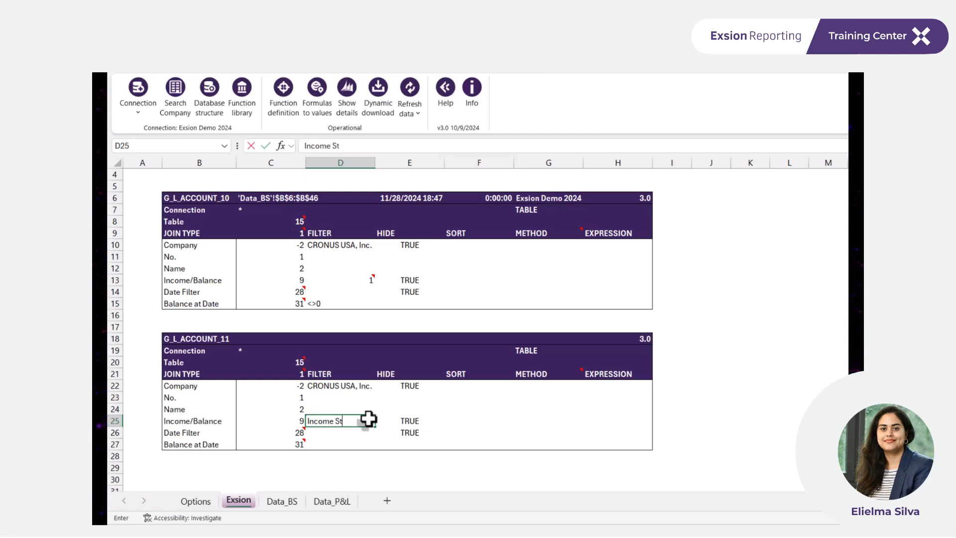
pyautogui.write('at')
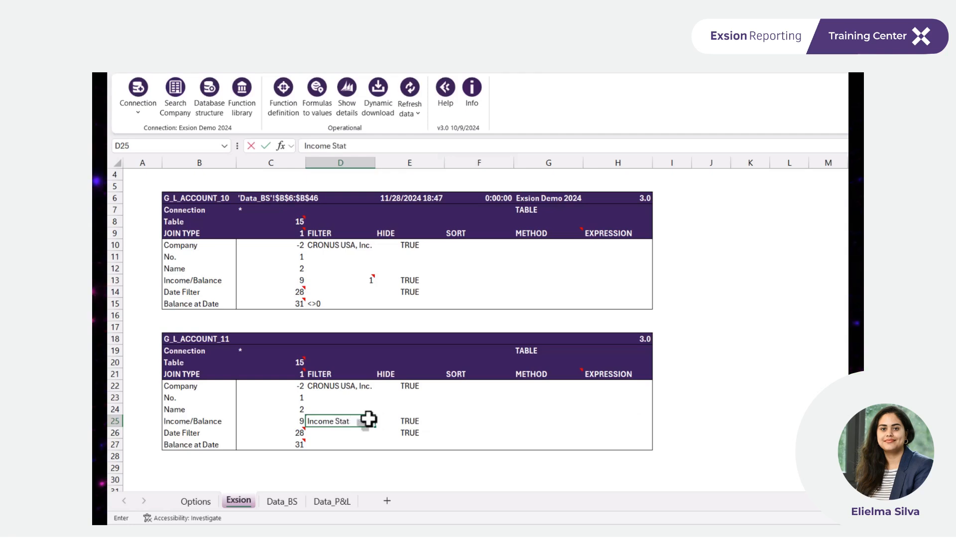
pyautogui.write('ment')
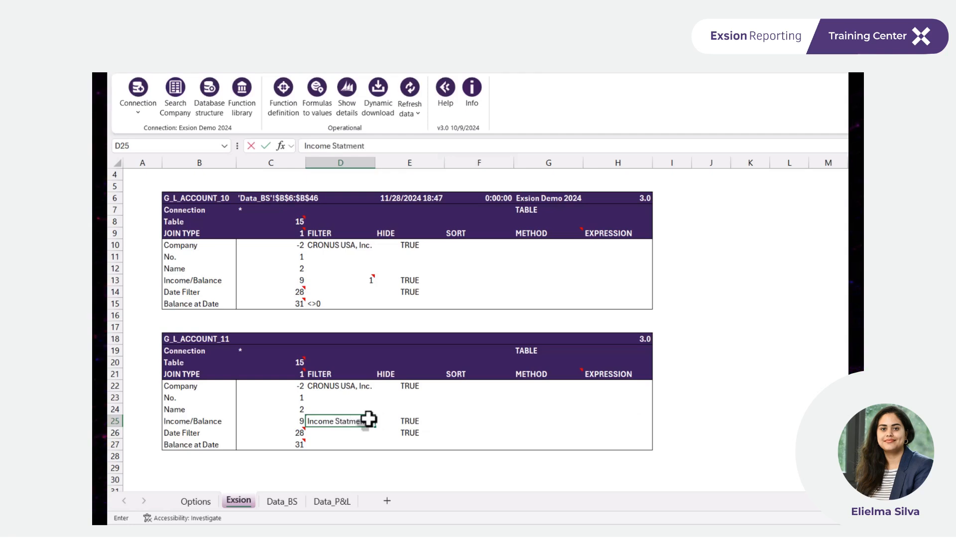
pyautogui.press('BackSpace')
pyautogui.press('BackSpace')
pyautogui.write('em')
pyautogui.press('Return')
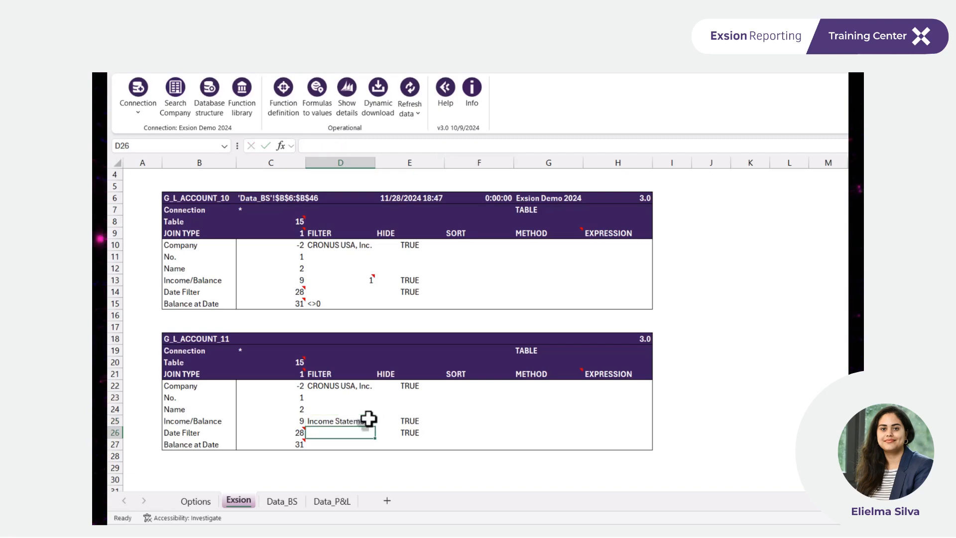
pyautogui.click(369, 420)
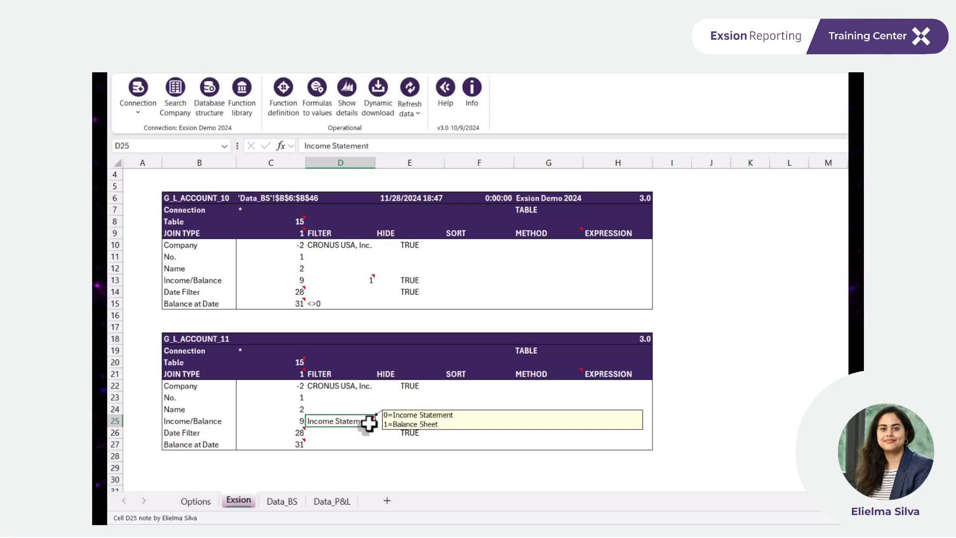
pyautogui.click(362, 399)
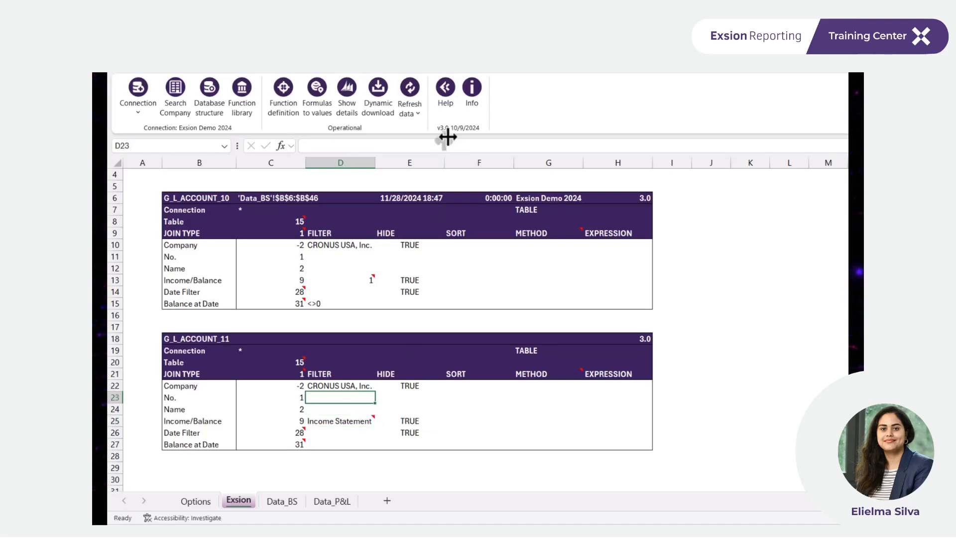
# Refresh the data and set cell B6 of the Data_P&L sheet as the destination for the second G/L Account download
pyautogui.click(410, 92)
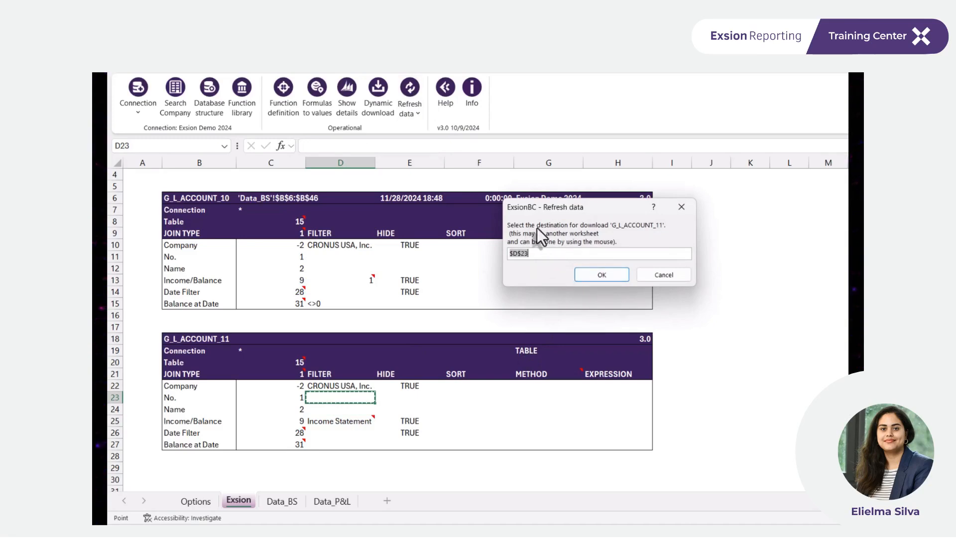
pyautogui.click(342, 499)
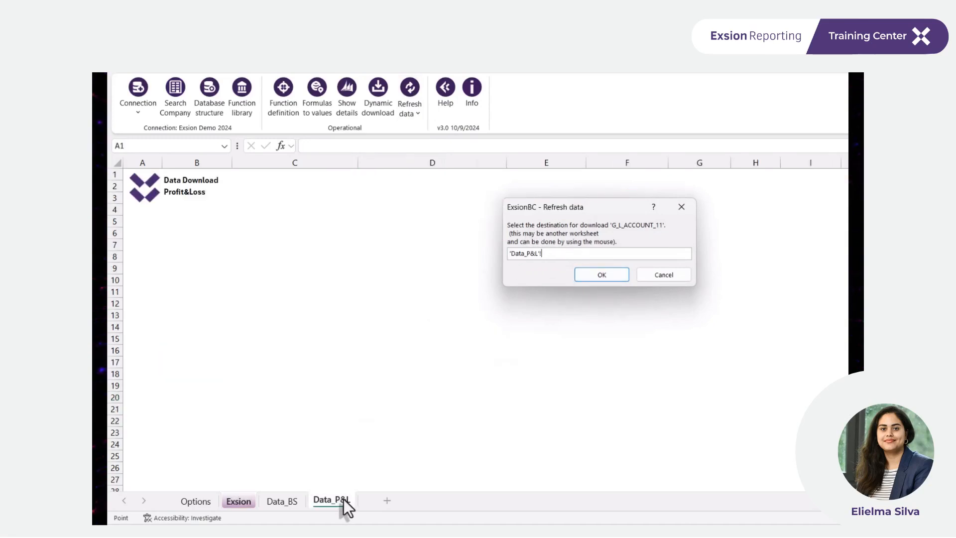
pyautogui.click(189, 231)
pyautogui.click(587, 277)
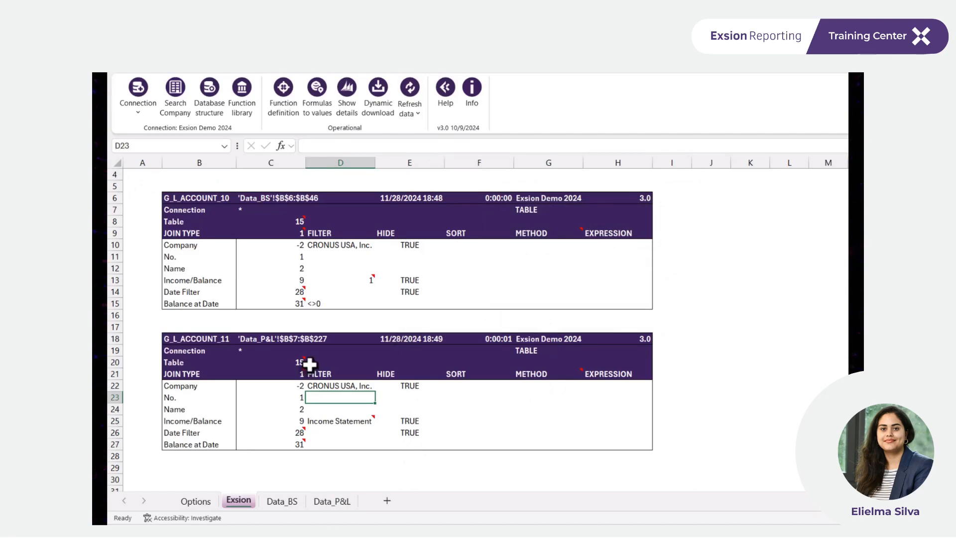
# Check the destination range, connection name and refresh duration in the second download definition's header row
pyautogui.click(244, 335)
pyautogui.click(518, 339)
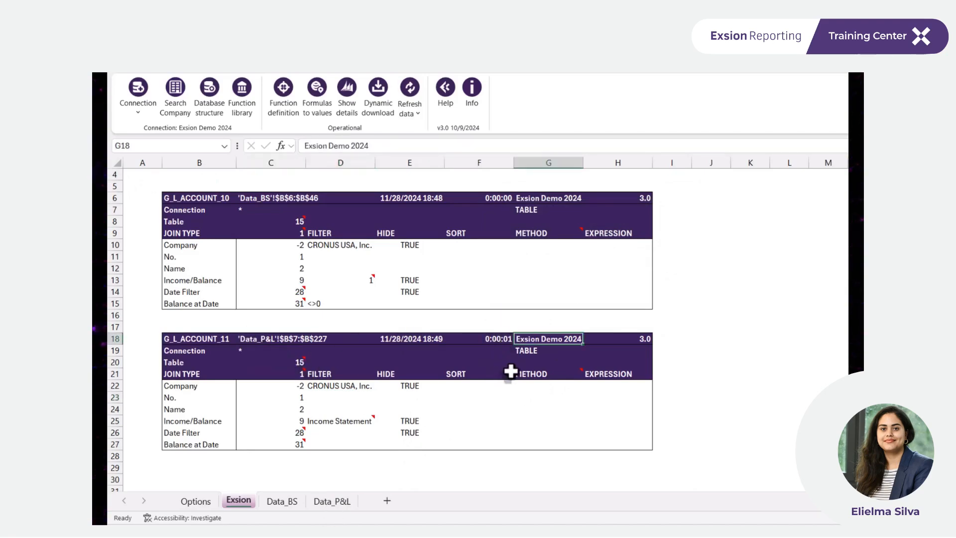
pyautogui.click(501, 337)
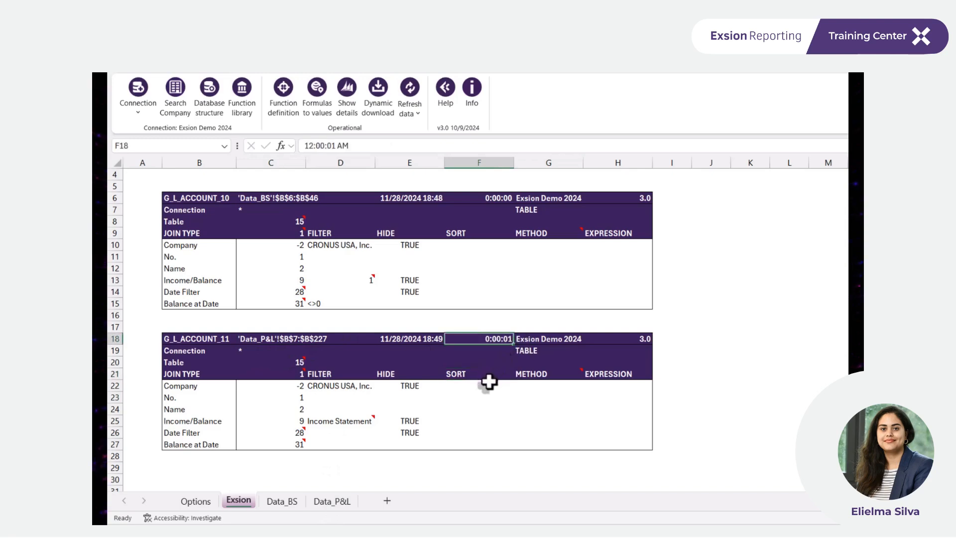
# Compare the Balance at Date values on Data_P&L with those on Data_BS, and return to the definitions on the Exsion sheet
pyautogui.click(324, 502)
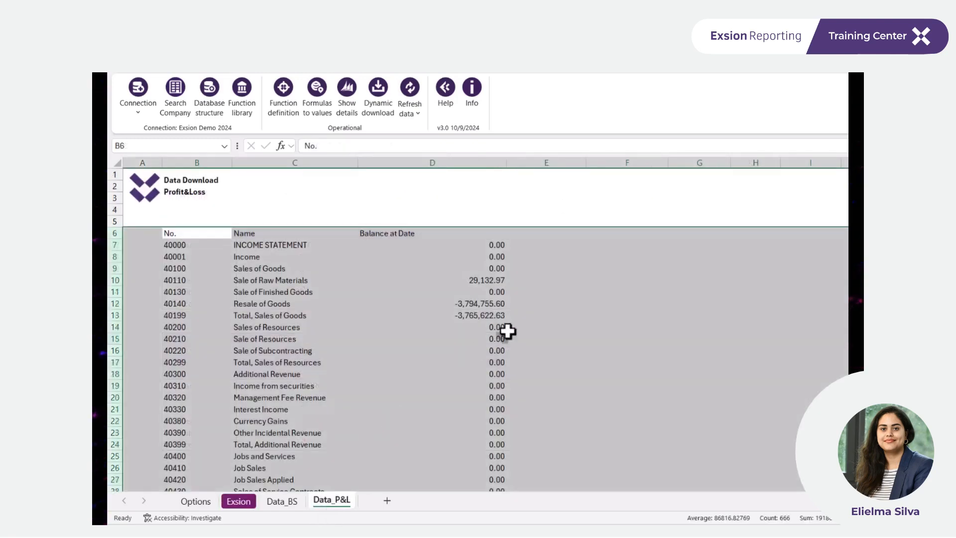
pyautogui.click(487, 246)
pyautogui.click(475, 292)
pyautogui.click(467, 374)
pyautogui.click(476, 420)
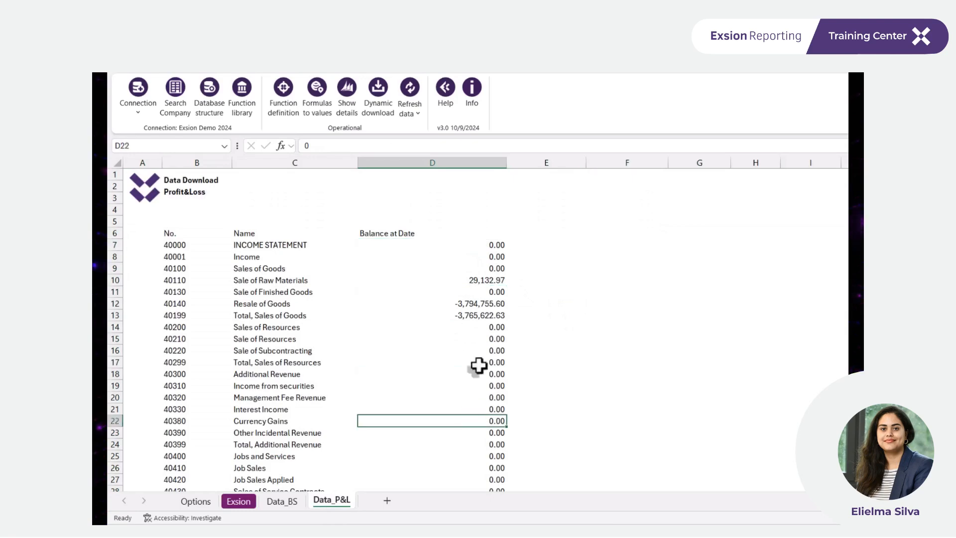
pyautogui.click(484, 280)
pyautogui.click(499, 244)
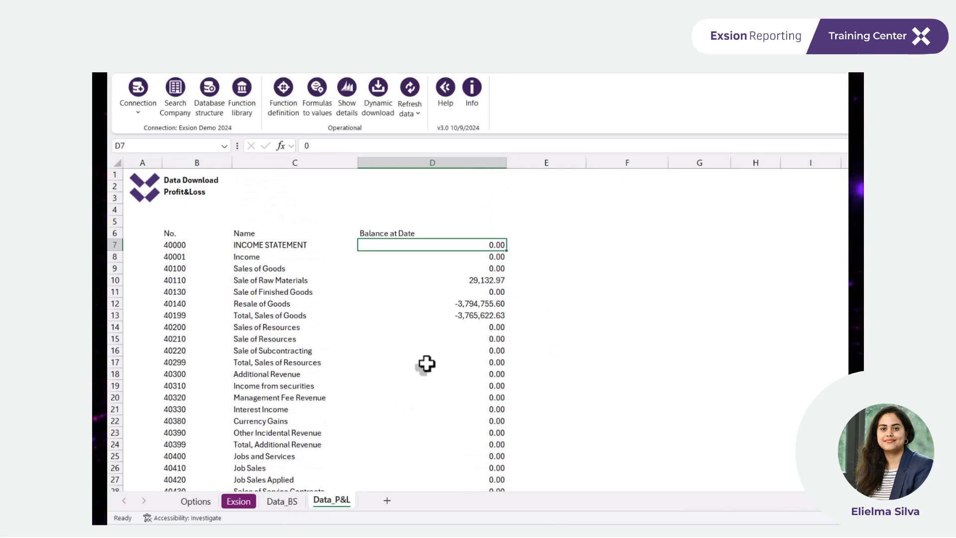
pyautogui.click(281, 501)
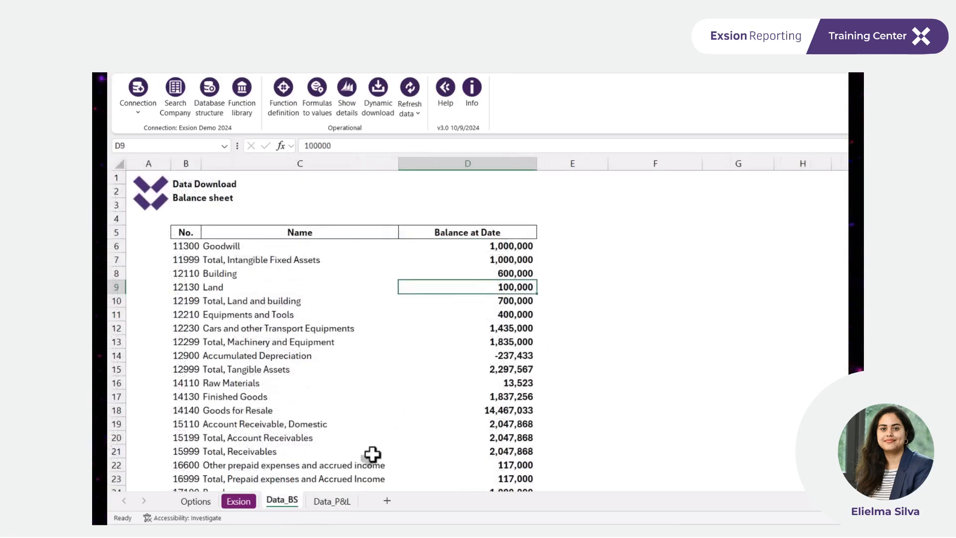
pyautogui.click(246, 502)
pyautogui.click(522, 282)
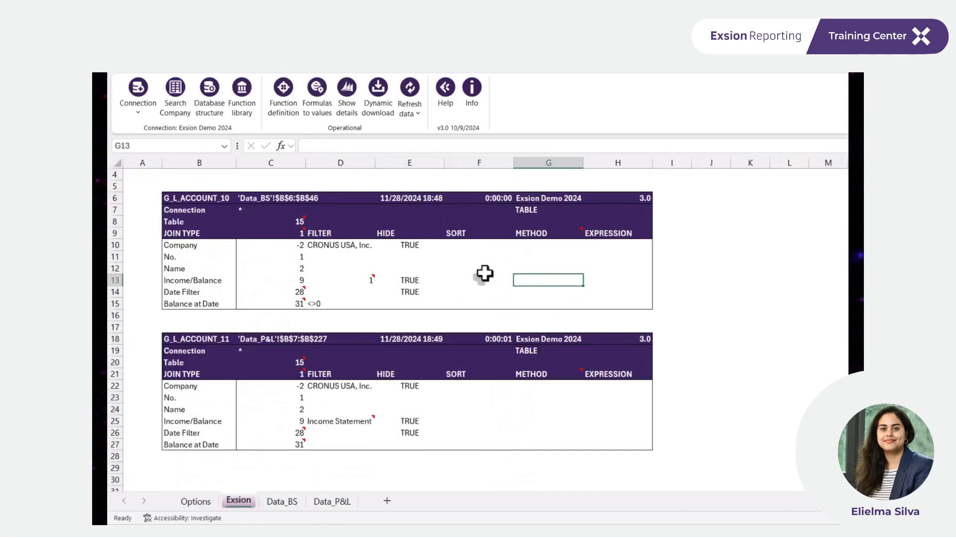
pyautogui.click(483, 270)
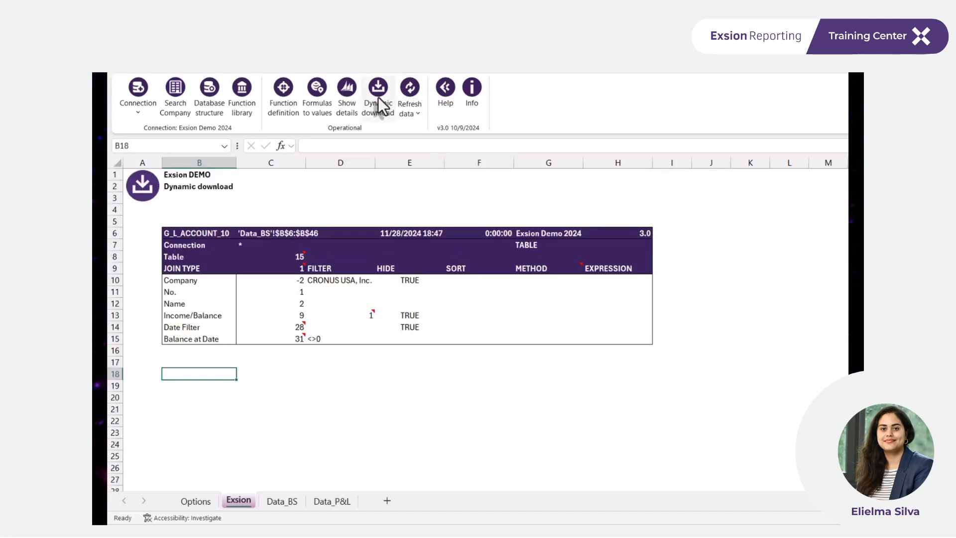
pyautogui.click(379, 103)
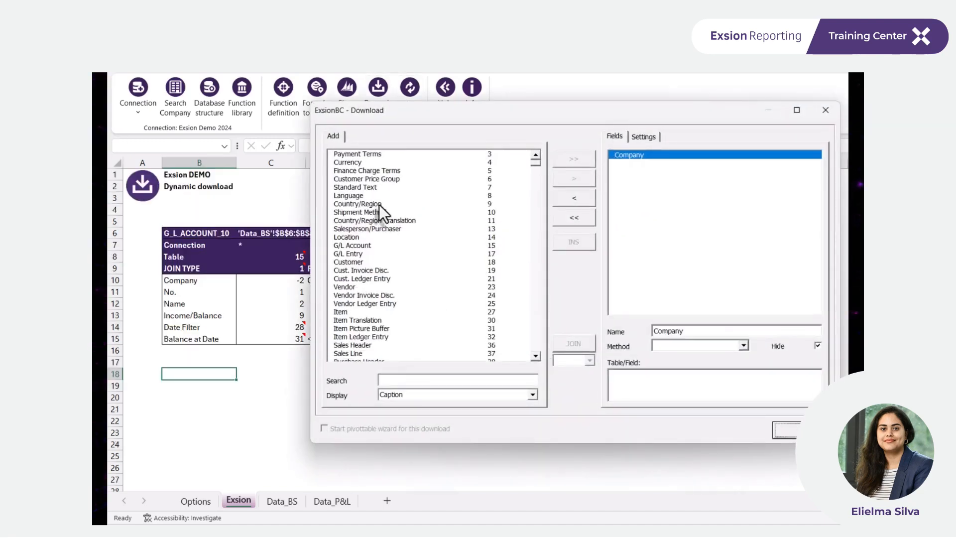
pyautogui.click(369, 246)
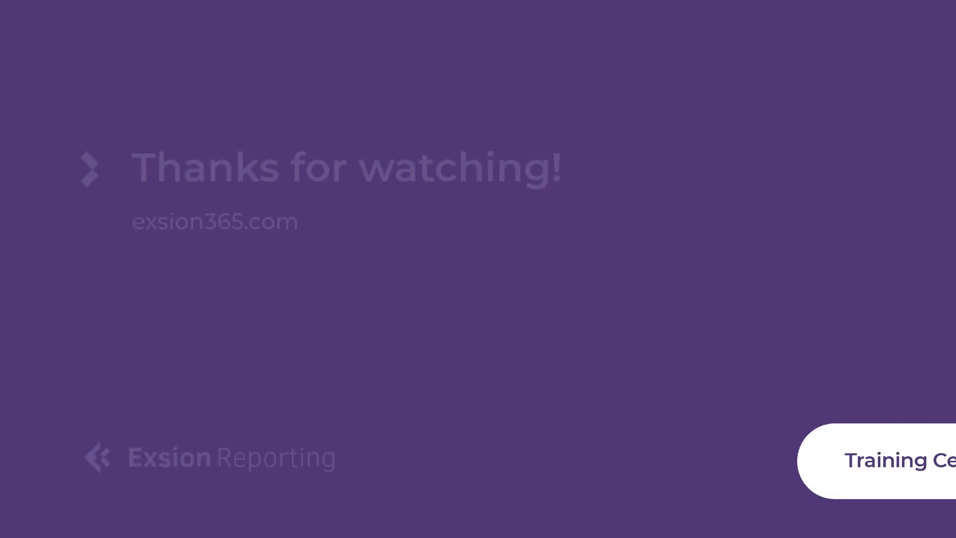